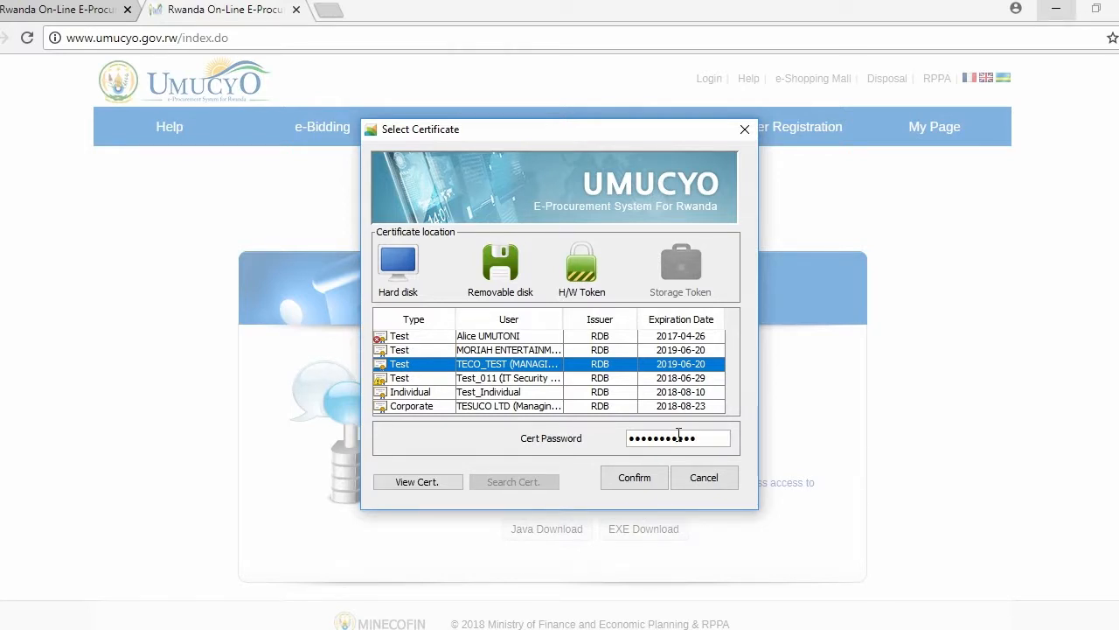
Confirm the login with the selected certificate and open the list of all advertised tenders in e-Bidding.
left_click(653, 481)
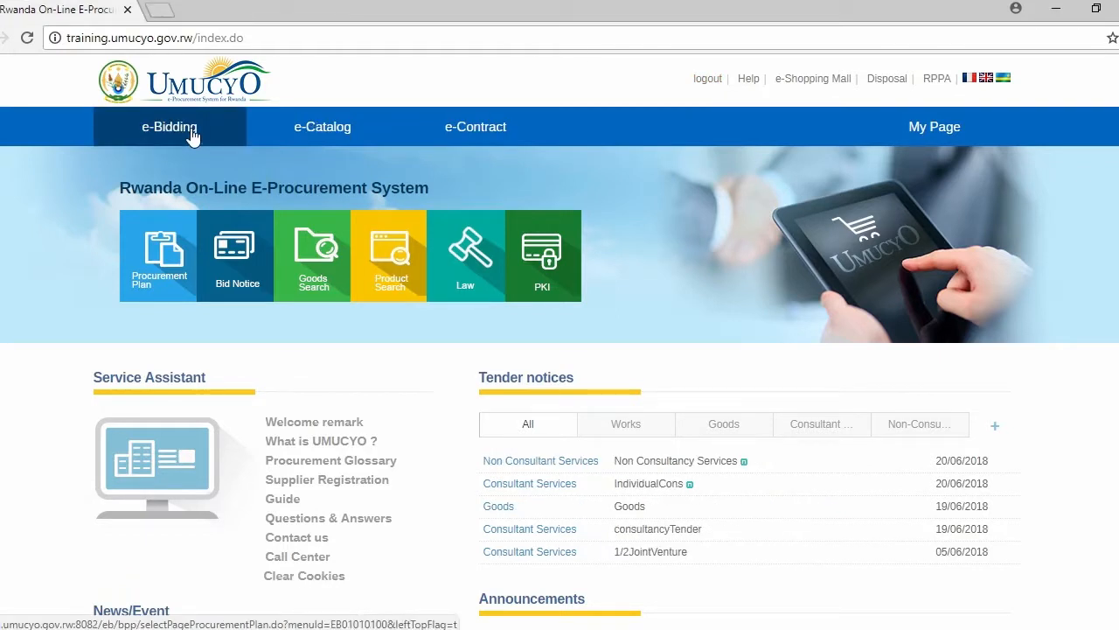
left_click(192, 135)
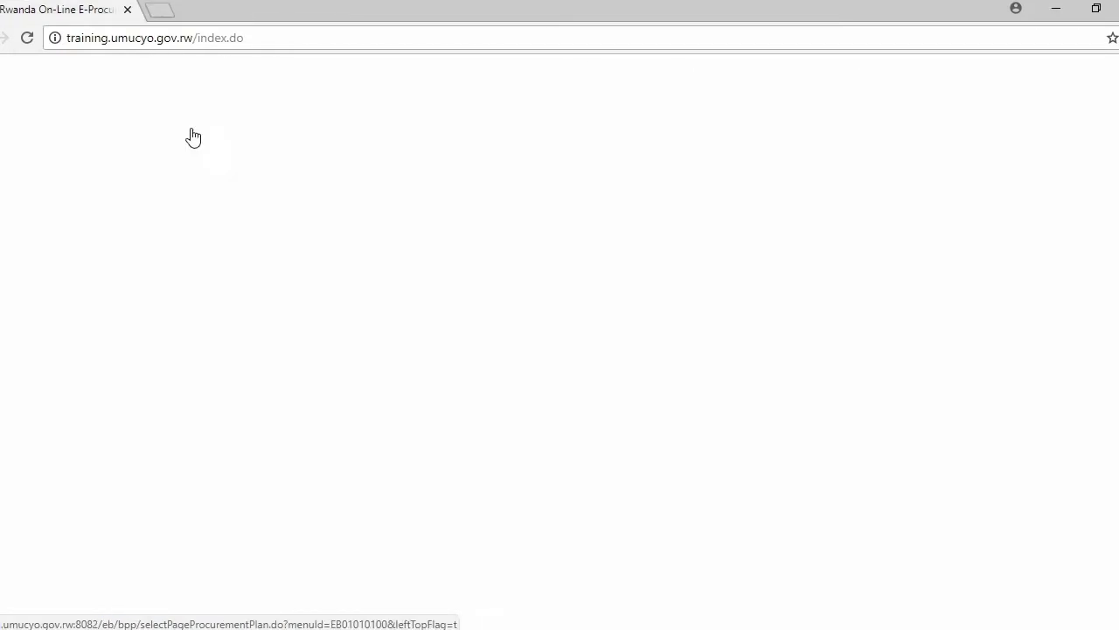
scroll(107, 252, "down", 2)
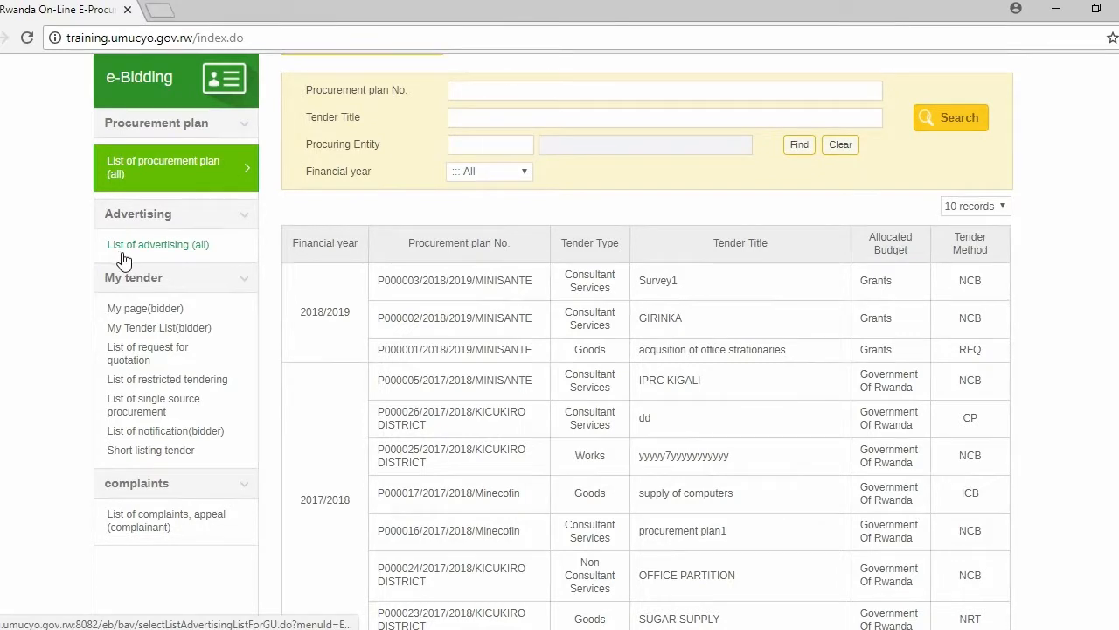
left_click(175, 246)
scroll(31, 203, "down", 3)
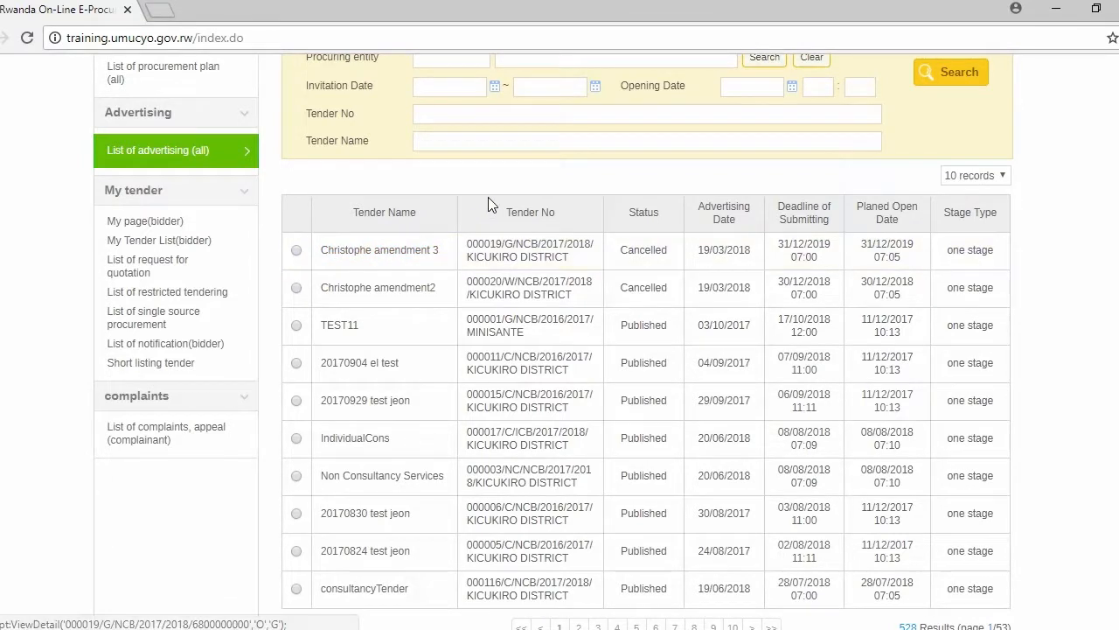
Filter the advertising list by the tender type Consultant Services and look through the matching tenders.
scroll(488, 204, "up", 2)
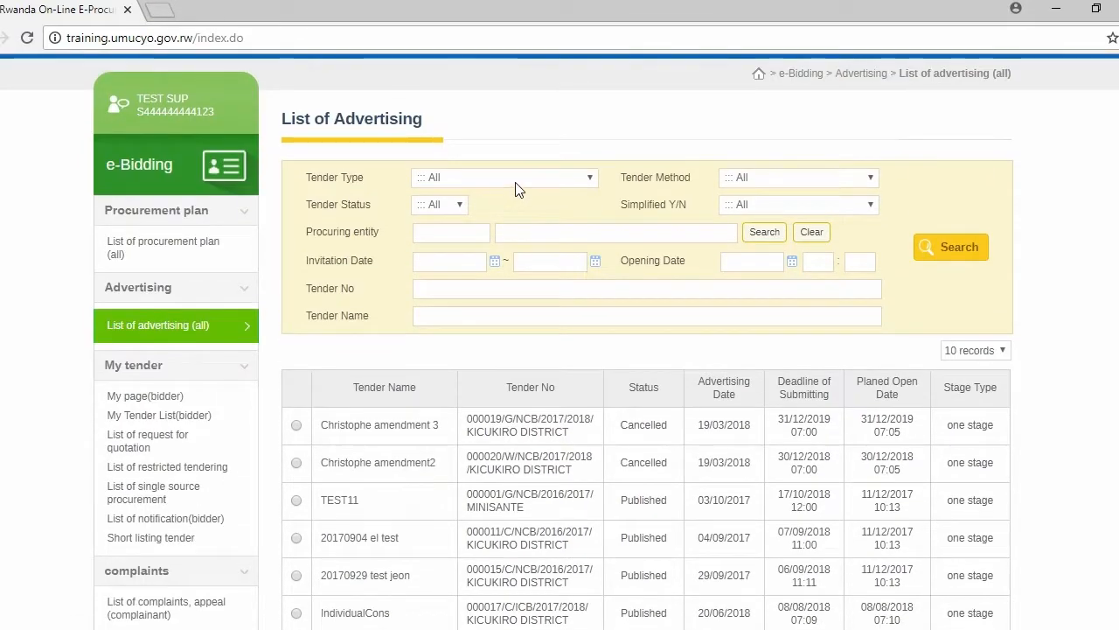
left_click(590, 179)
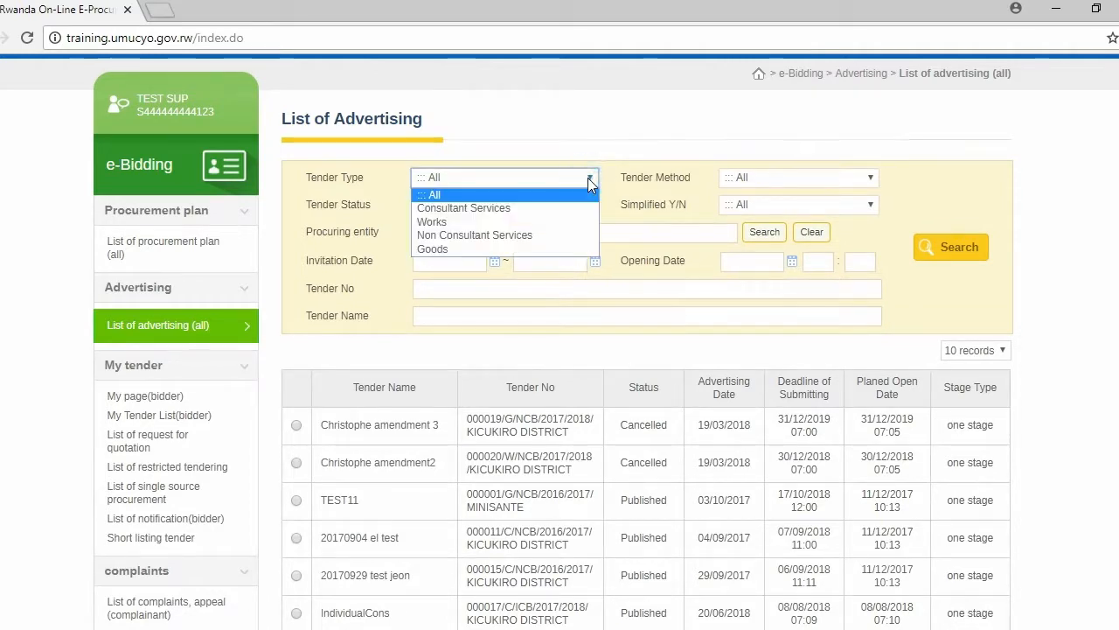
left_click(505, 209)
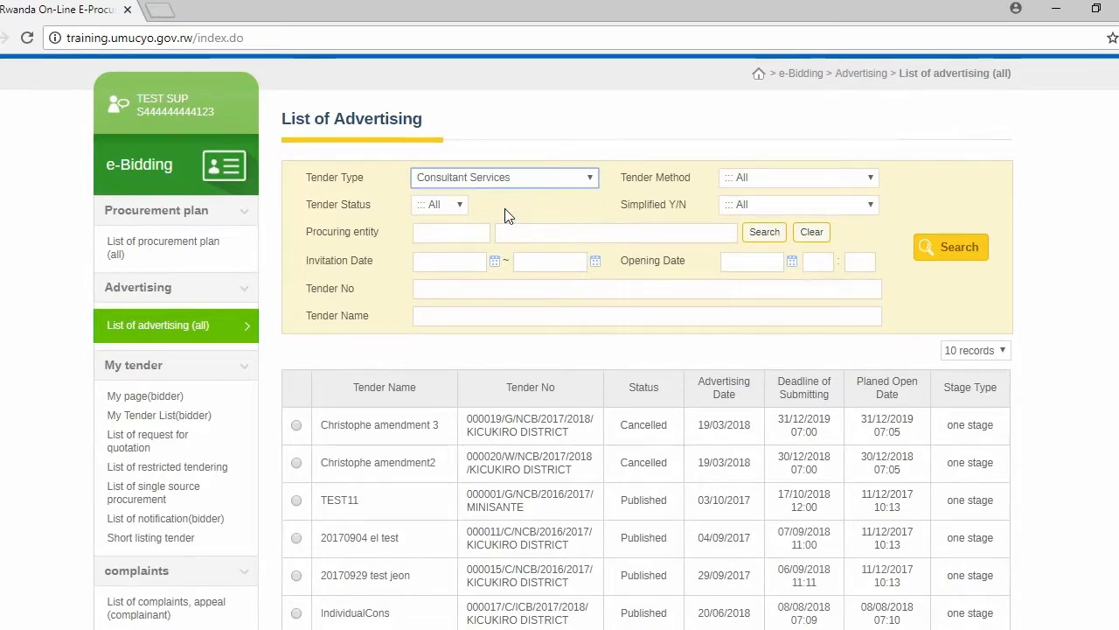
left_click(930, 245)
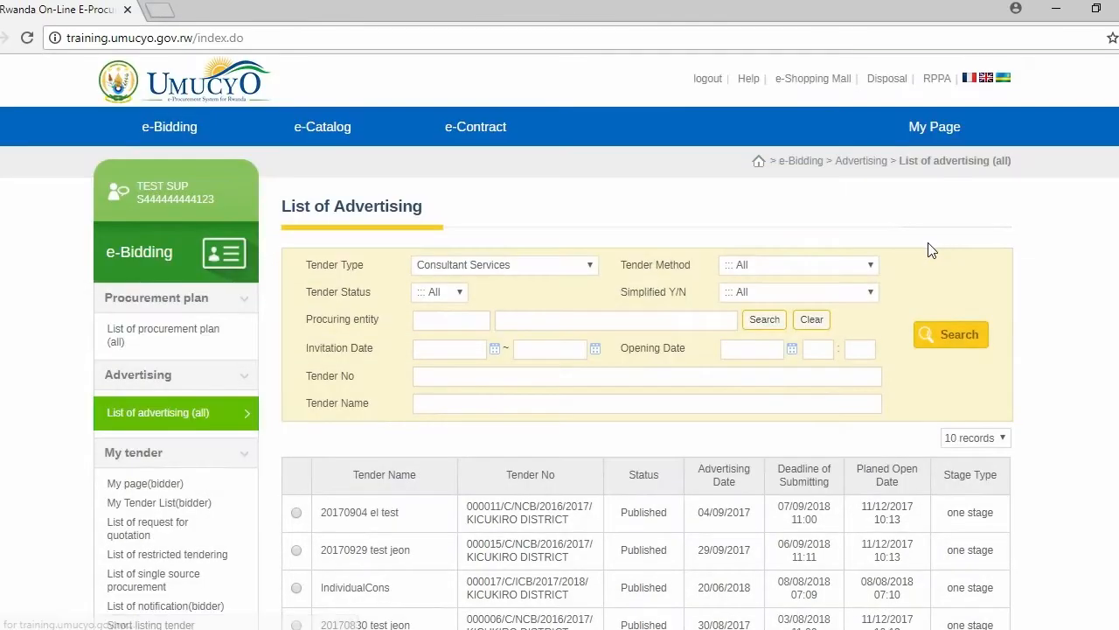
scroll(392, 298, "down", 2)
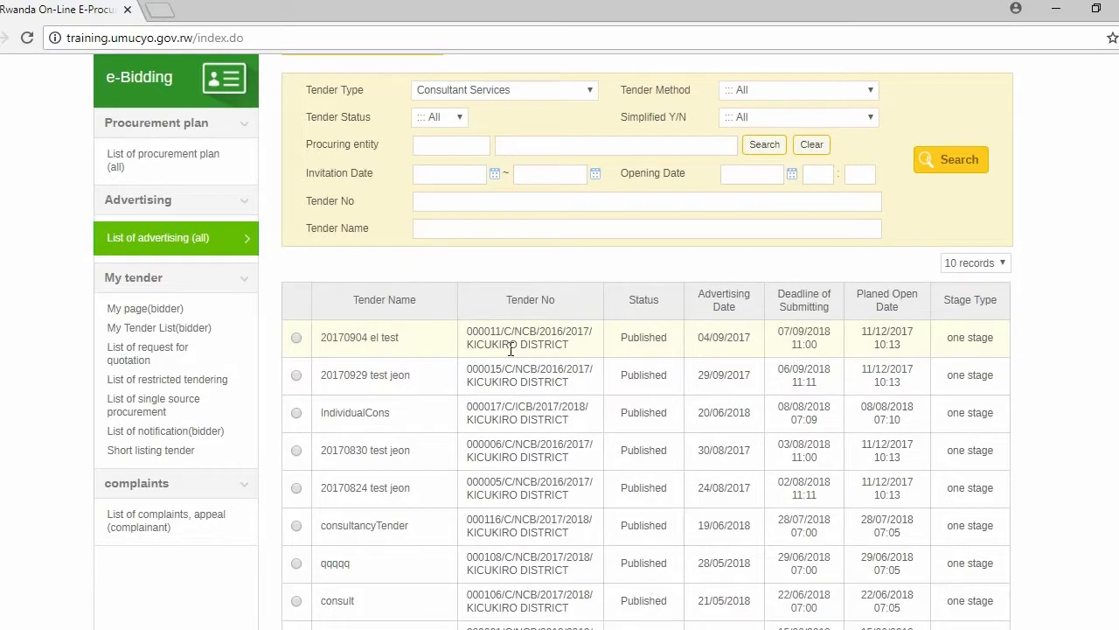
Search the advertising list for Works tenders with KICUKIRO DISTRICT as the procuring entity and browse the matches.
left_click(578, 90)
left_click(478, 137)
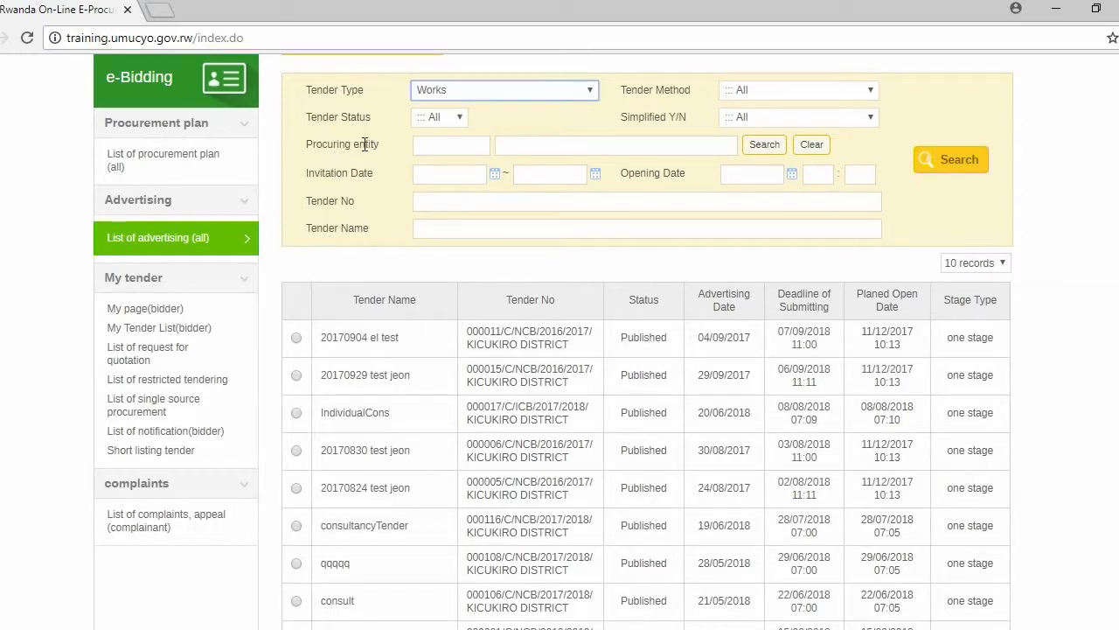
left_click(754, 148)
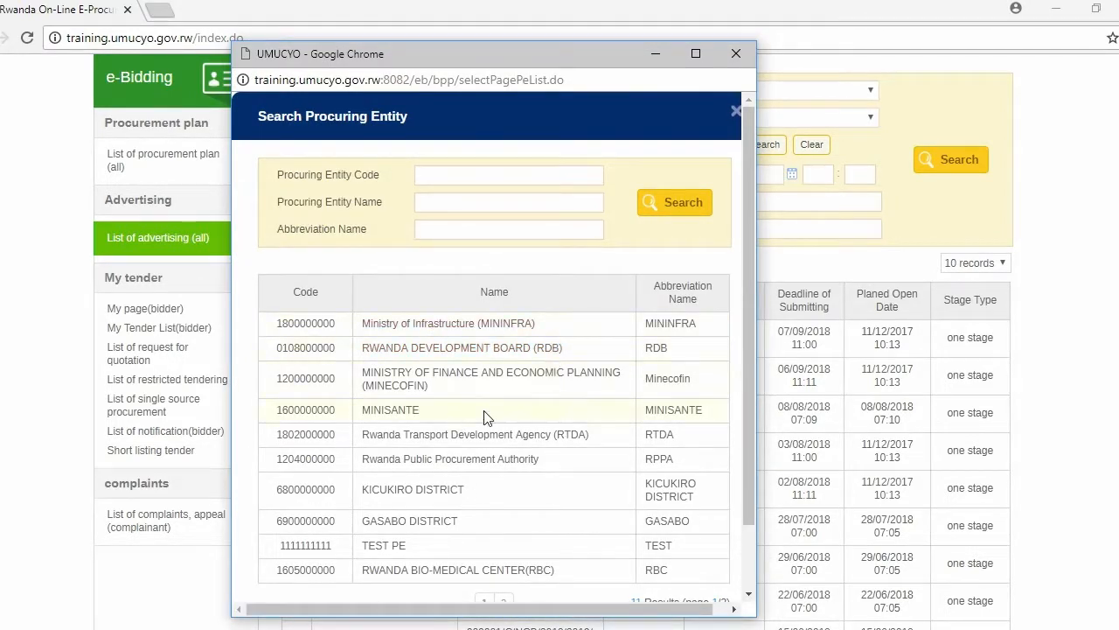
scroll(621, 428, "down", 1)
left_click(395, 418)
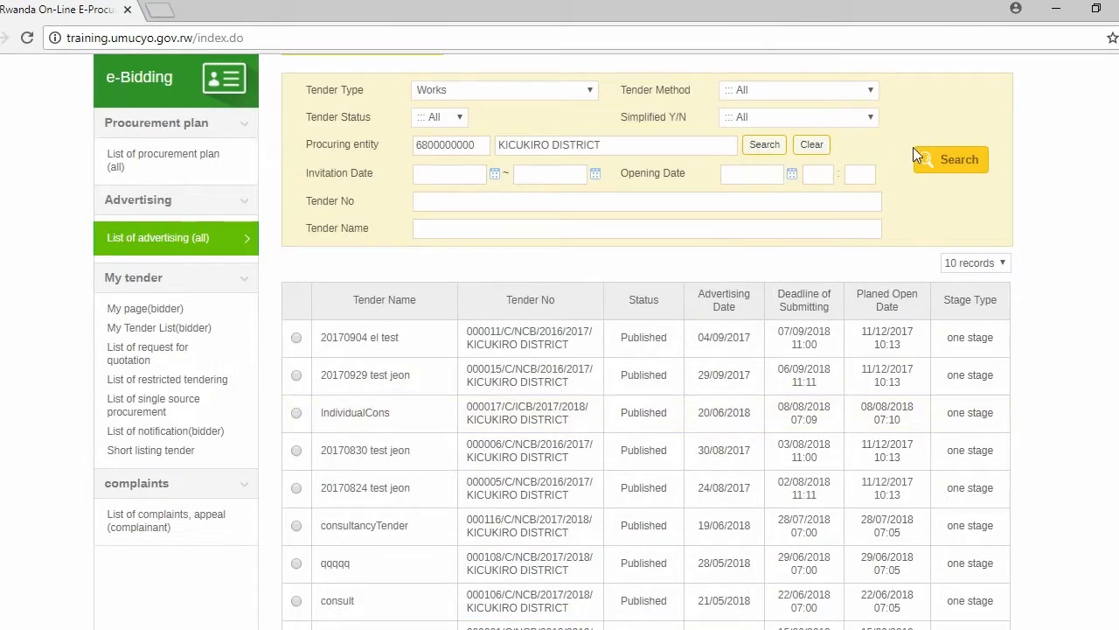
left_click(939, 160)
scroll(525, 385, "down", 3)
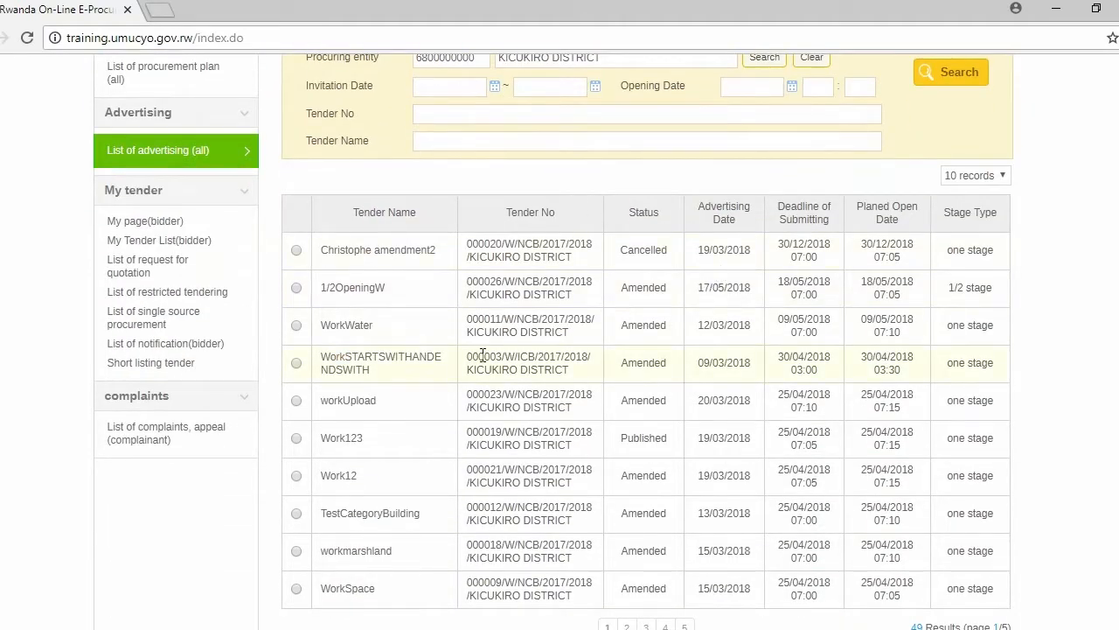
scroll(499, 301, "down", 1)
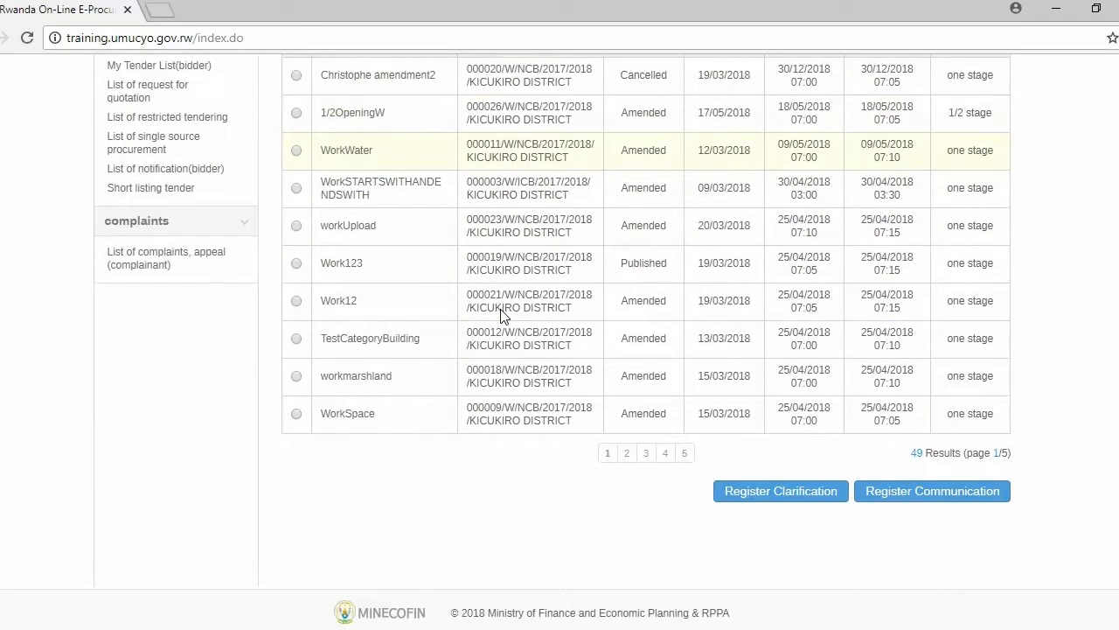
scroll(499, 318, "up", 3)
scroll(500, 310, "down", 2)
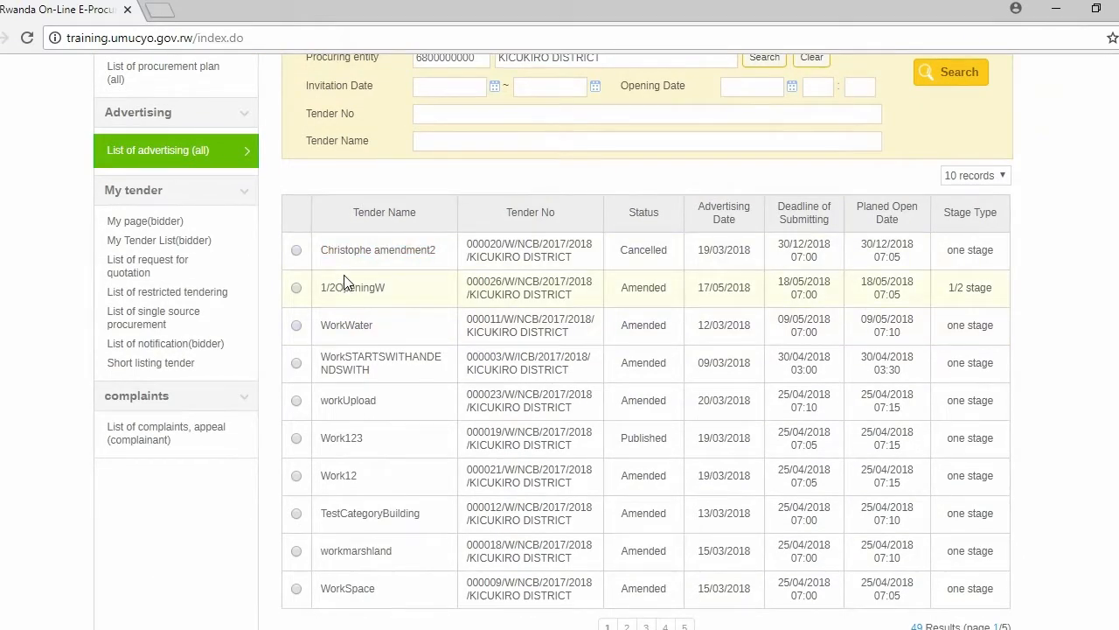
Change the tender type to Goods and search again within KICUKIRO DISTRICT.
left_click(467, 141)
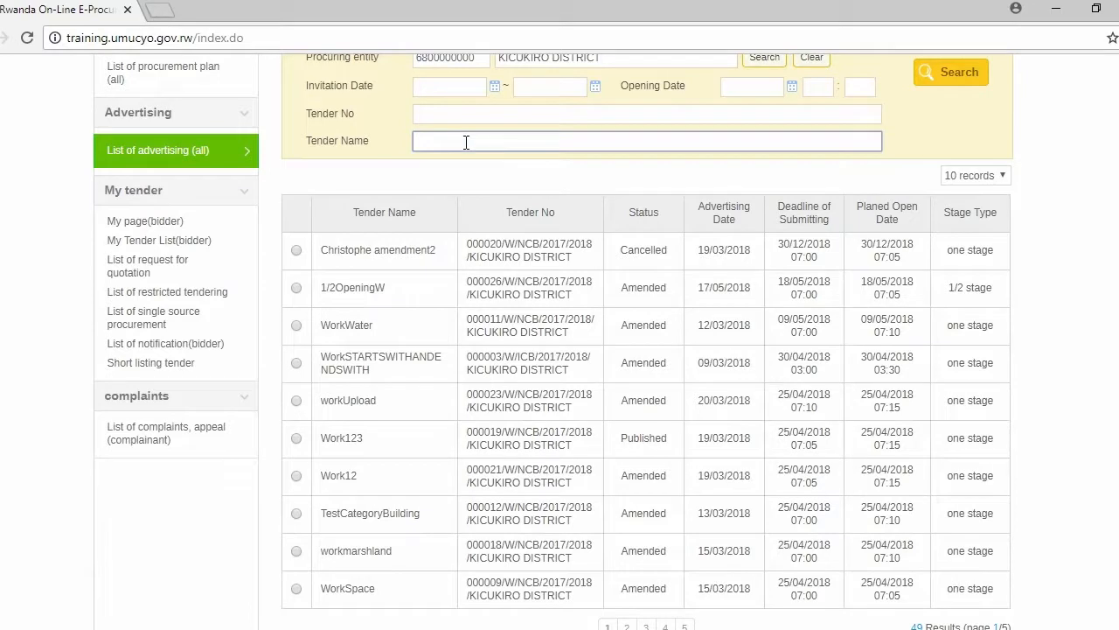
scroll(393, 505, "down", 1)
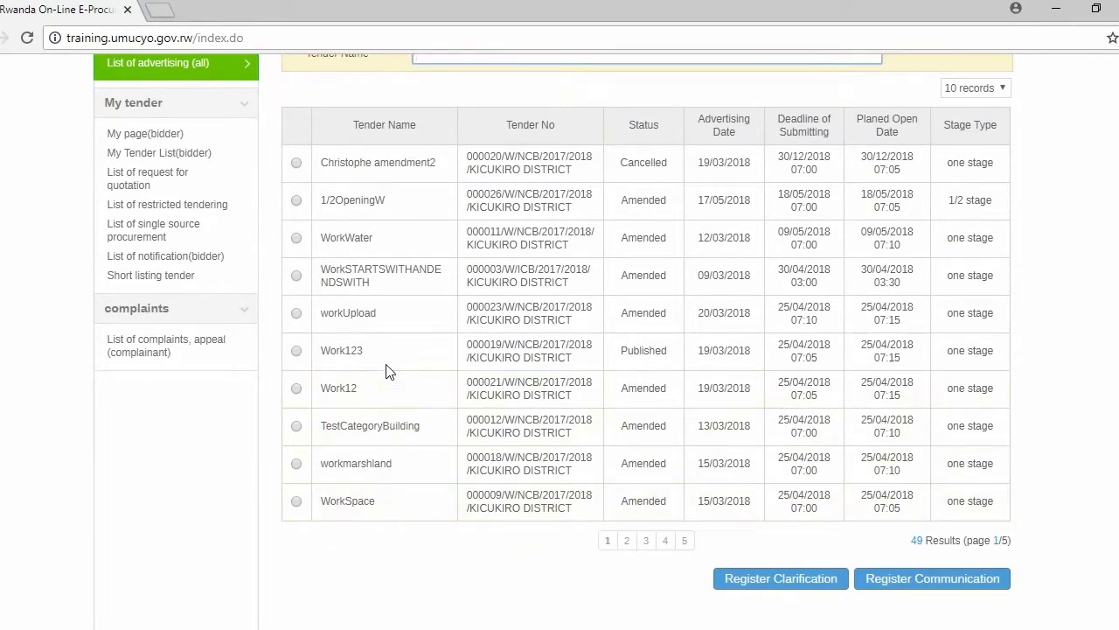
scroll(498, 305, "up", 2)
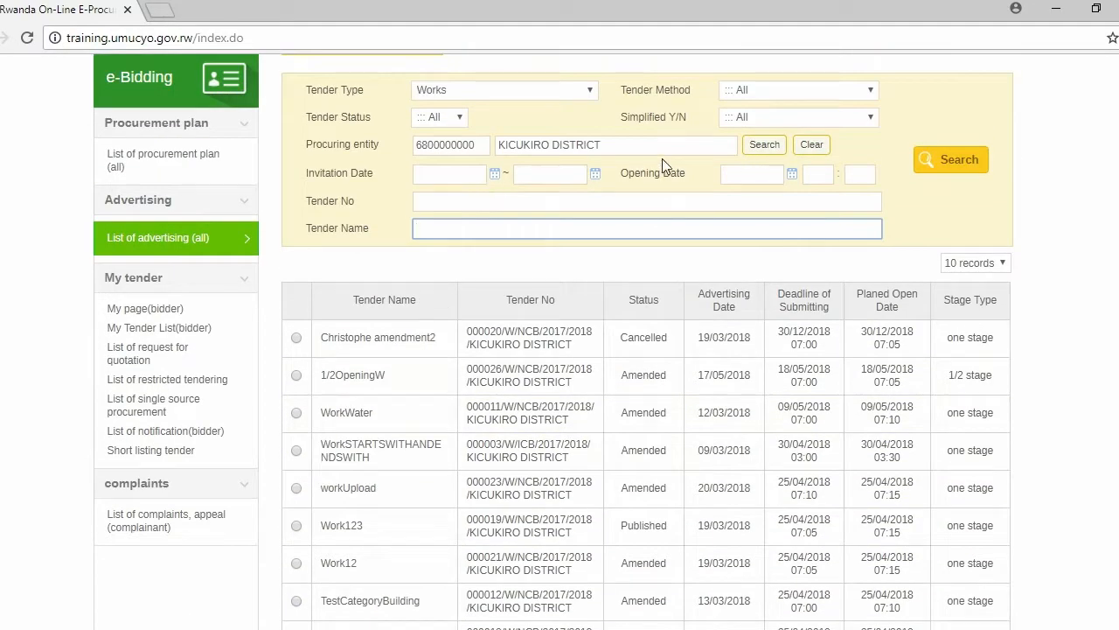
left_click(586, 88)
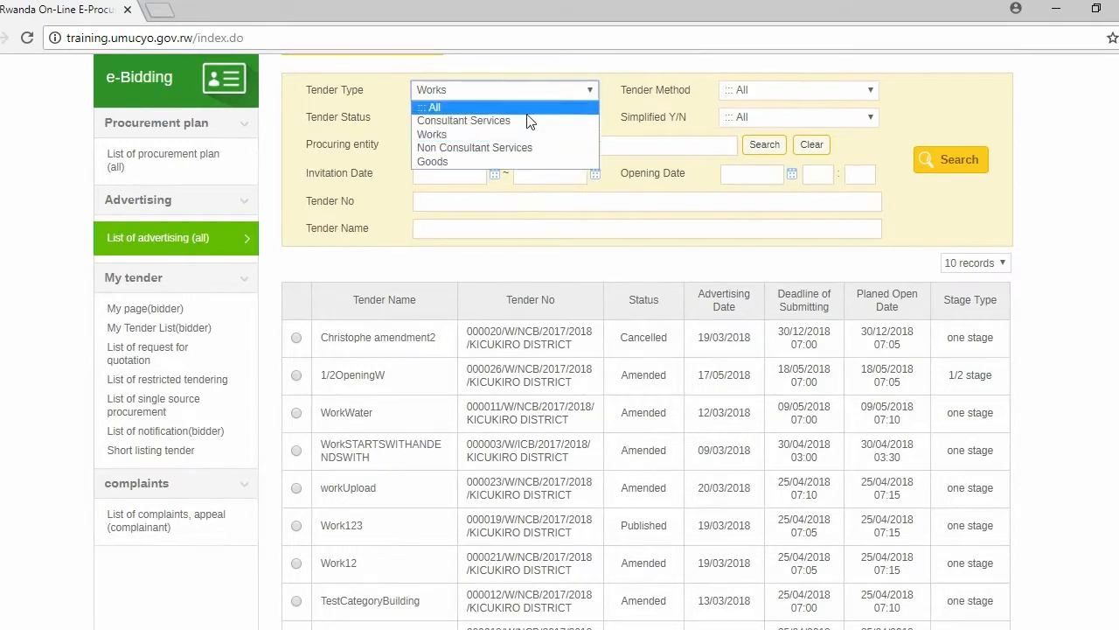
left_click(461, 162)
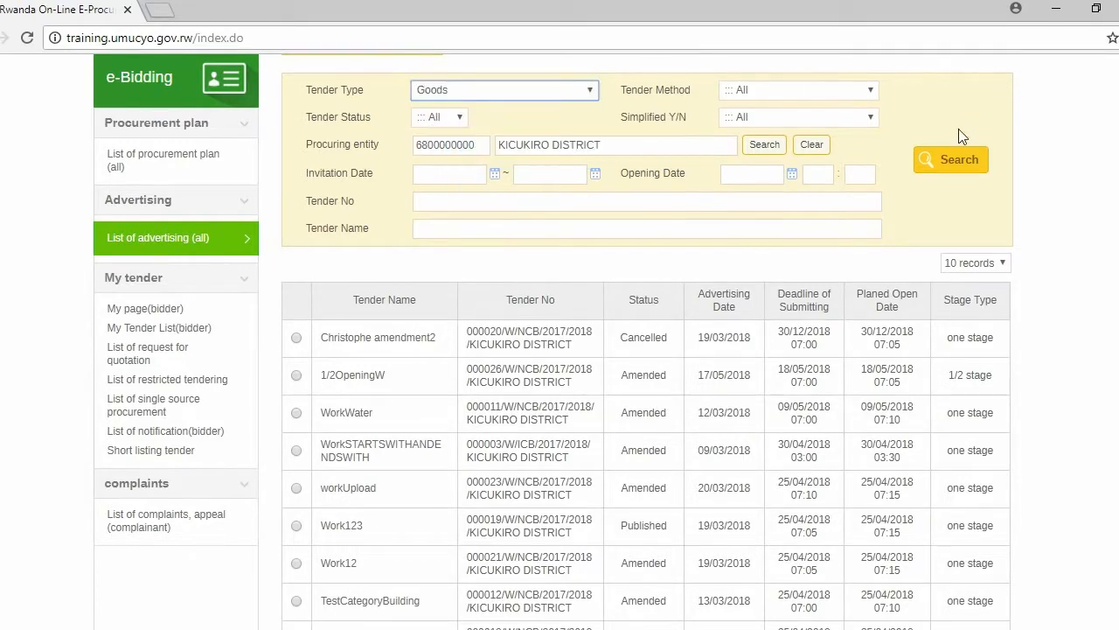
left_click(942, 166)
Reload the full advertising list and set its filters to Consultant Services and the procuring entity KICUKIRO DISTRICT.
left_click(159, 329)
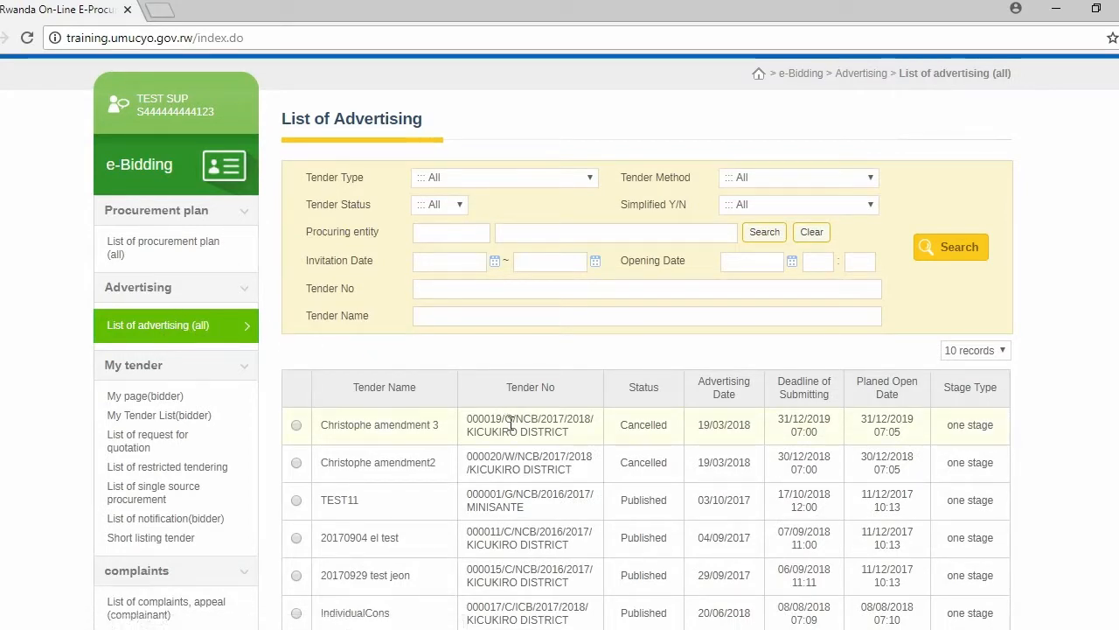
scroll(513, 426, "down", 3)
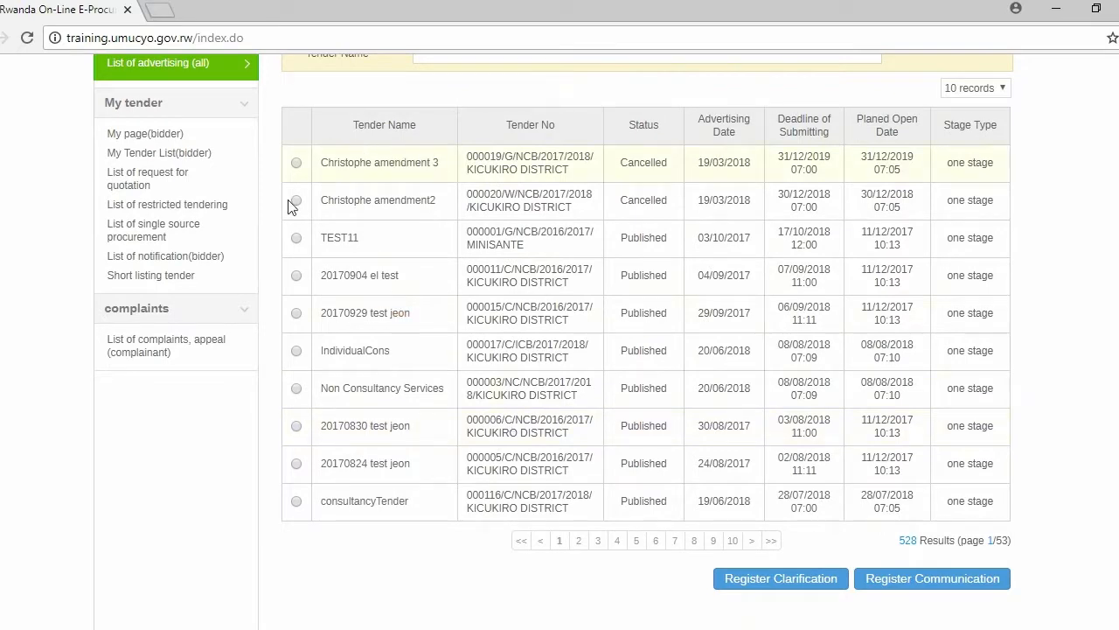
scroll(564, 196, "up", 3)
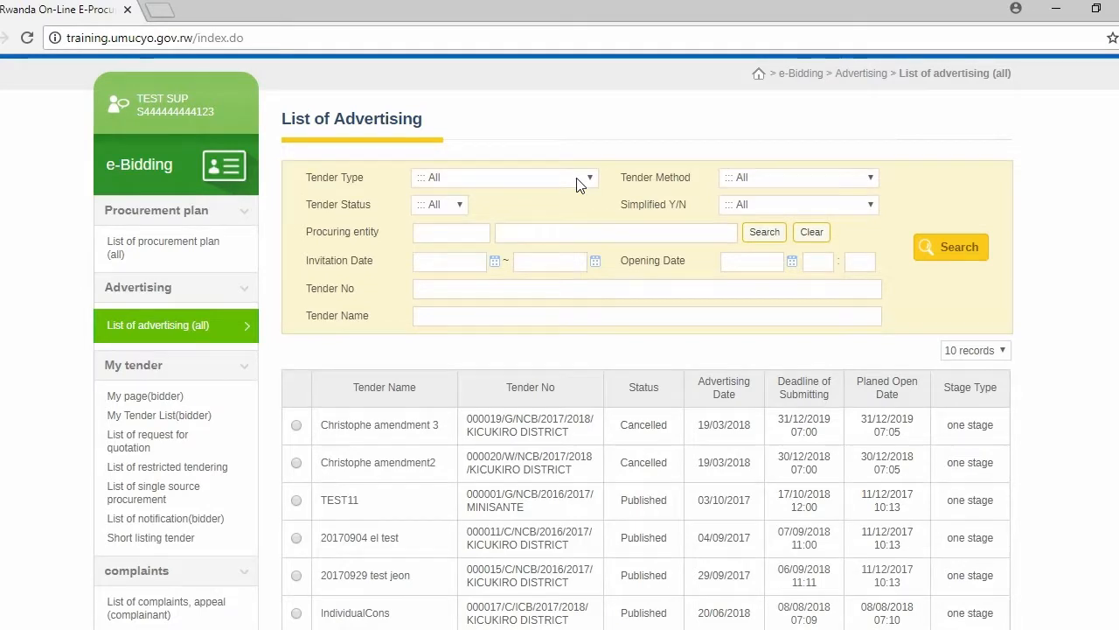
left_click(589, 179)
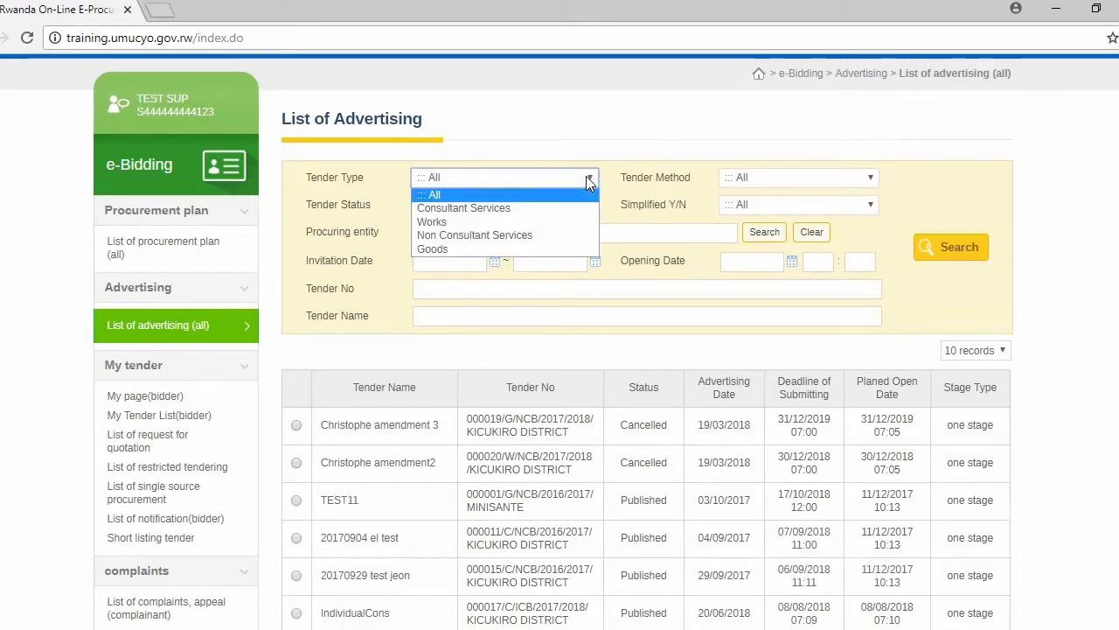
left_click(516, 208)
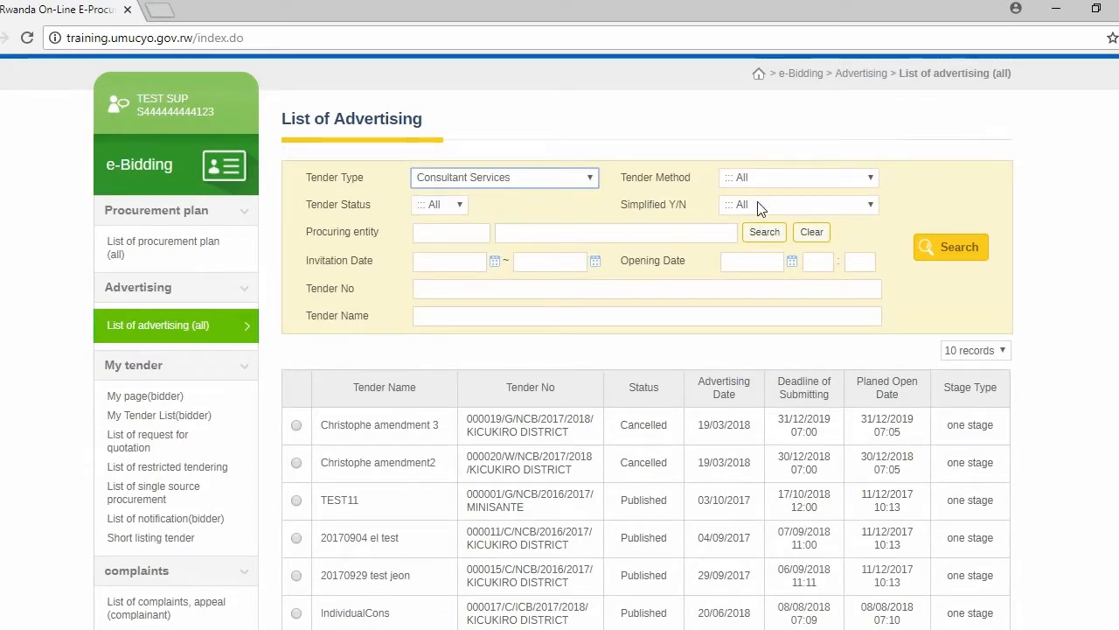
left_click(754, 232)
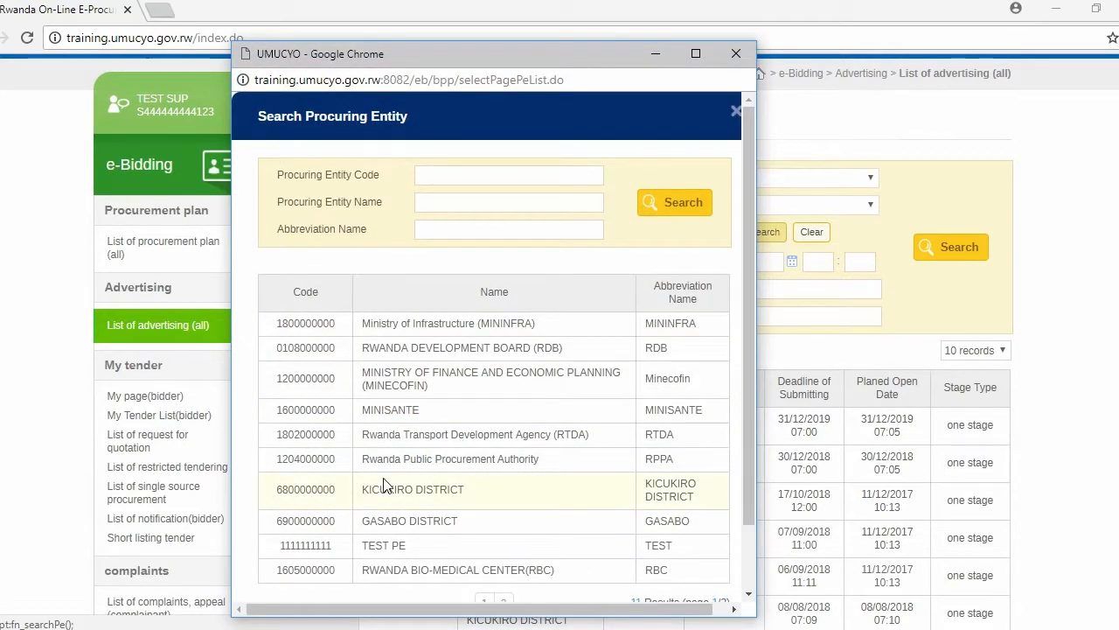
left_click(384, 486)
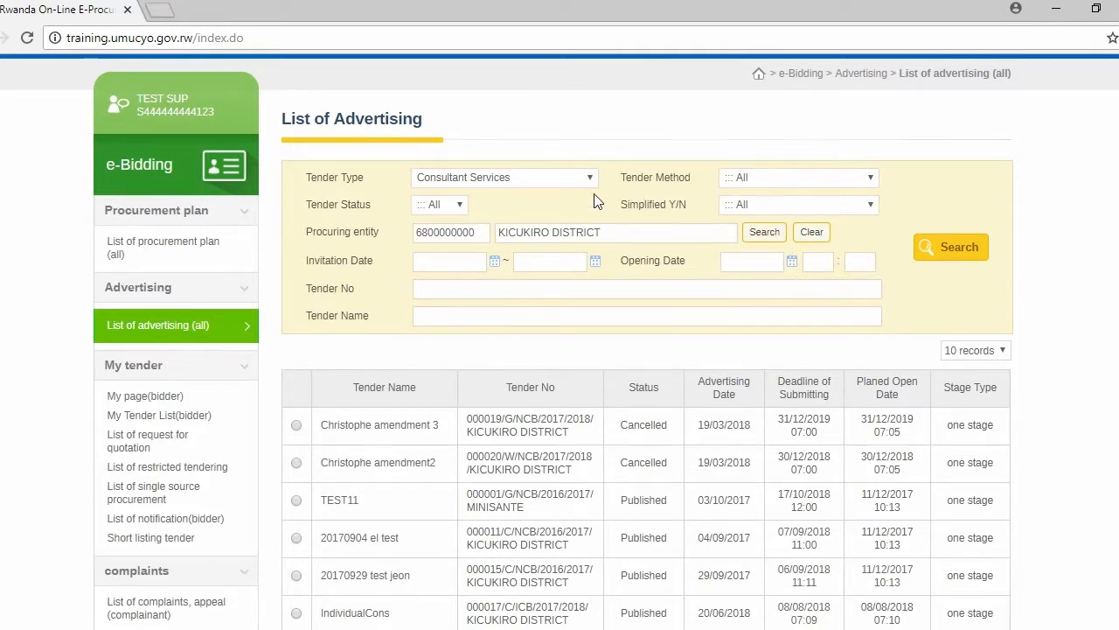
Set the opening date filter to 08/08/2018 and run the tender search.
left_click(792, 262)
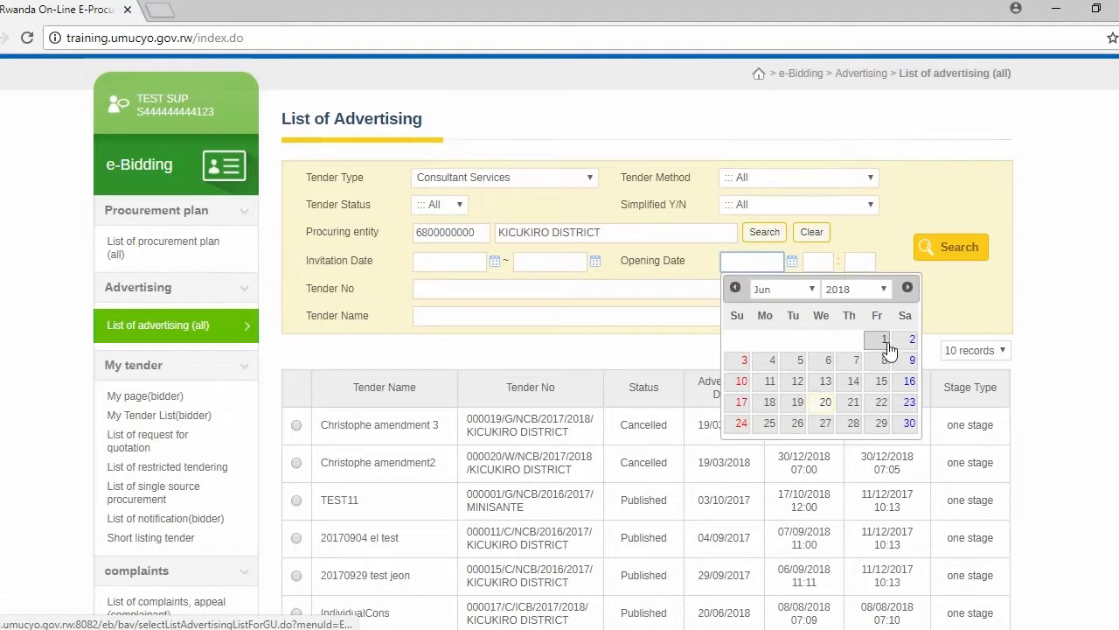
left_click(906, 290)
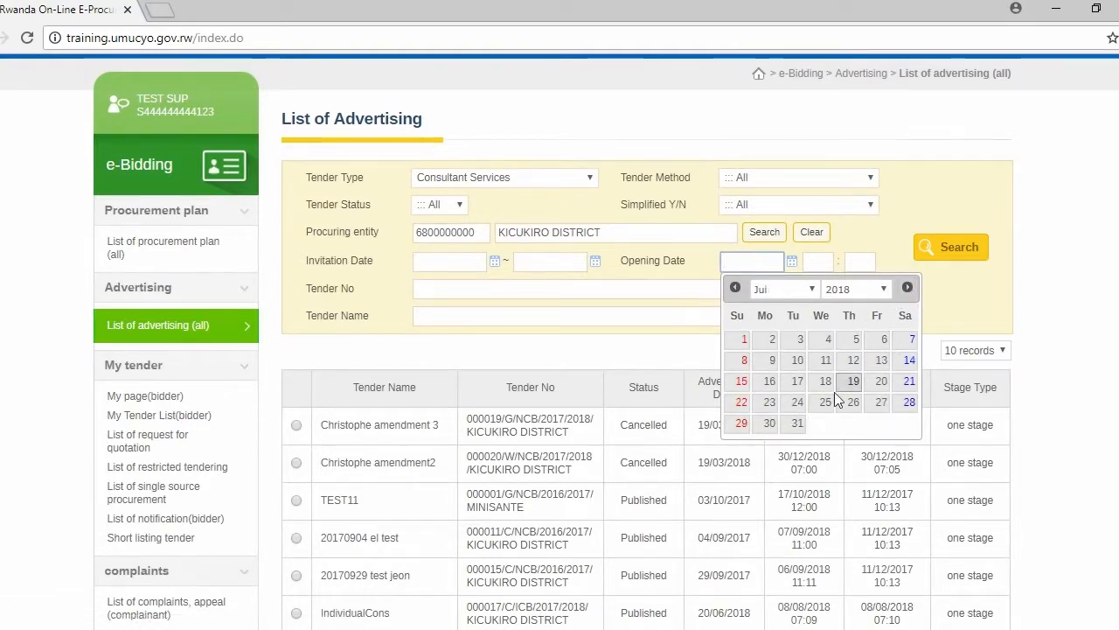
left_click(907, 289)
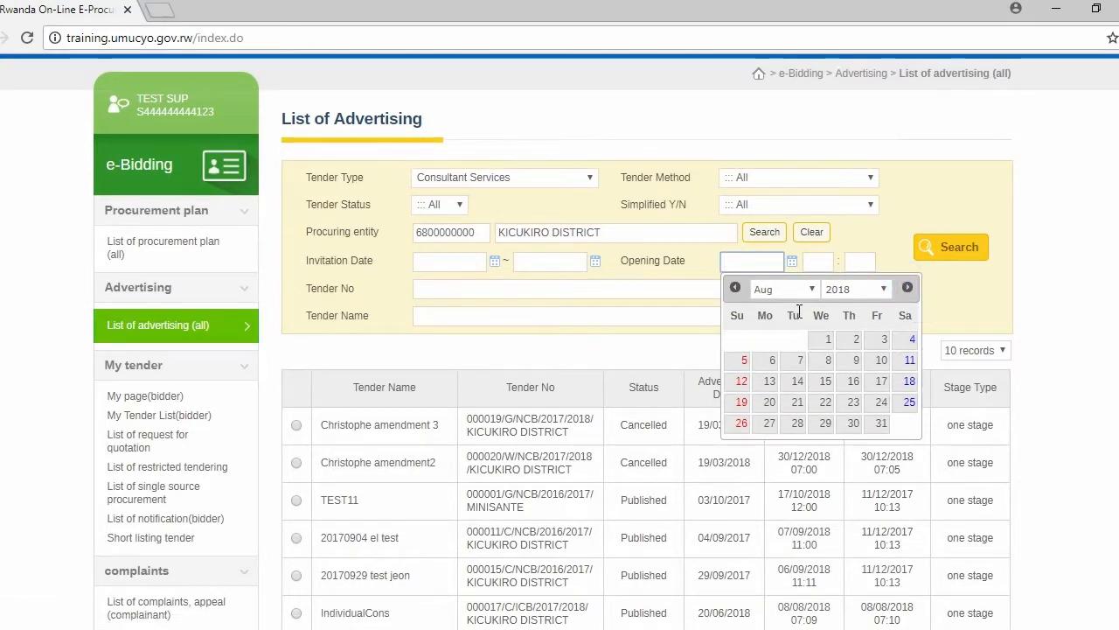
left_click(828, 360)
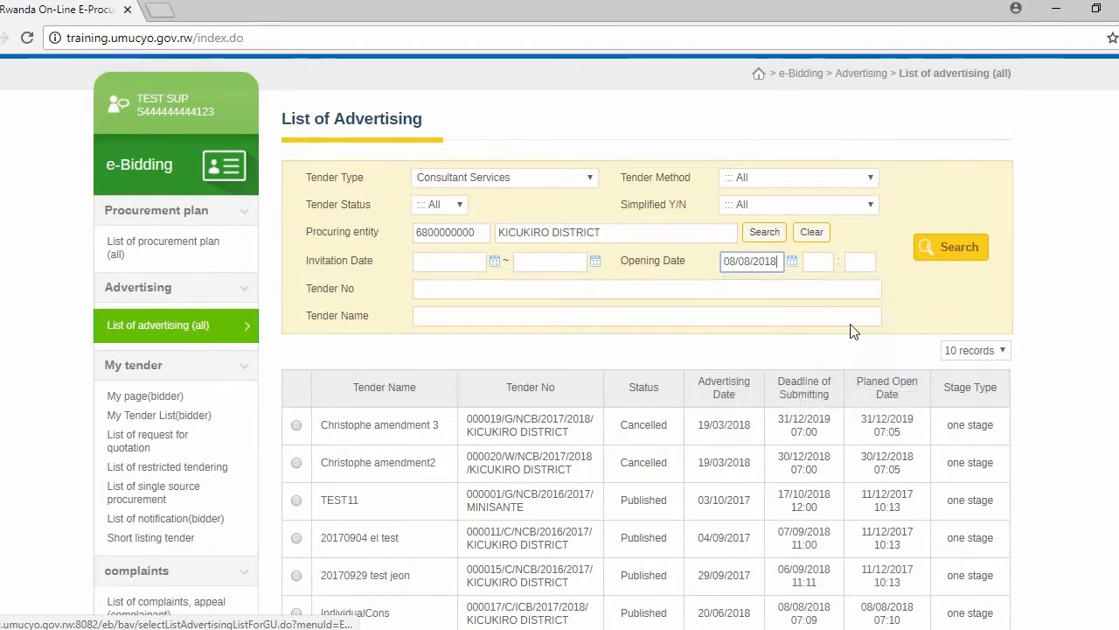
left_click(953, 247)
scroll(732, 358, "down", 2)
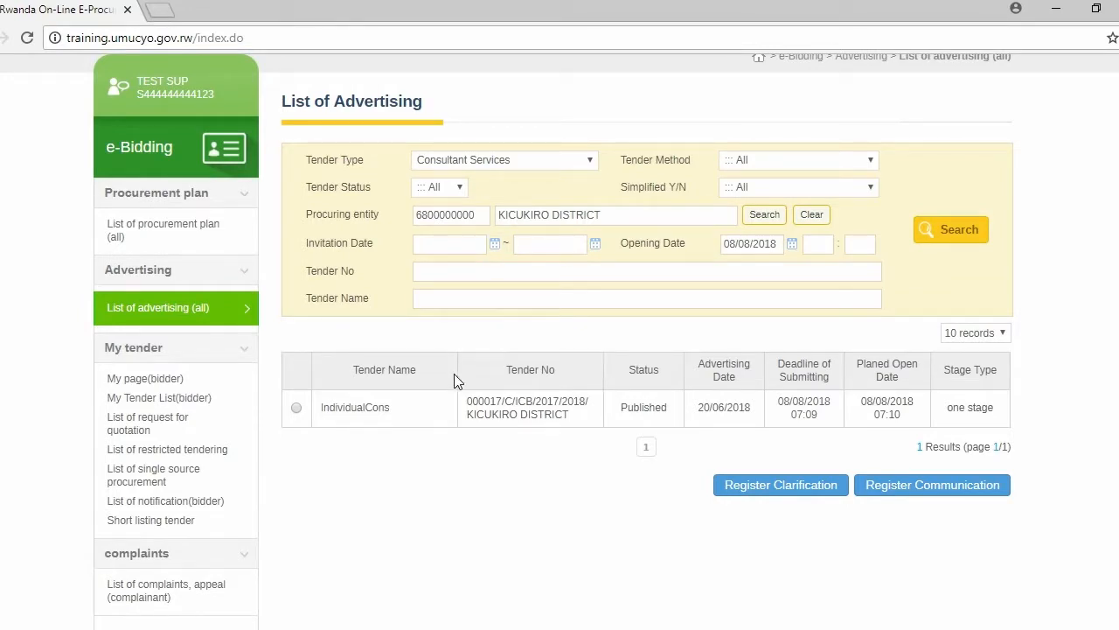
Open the IndividualCons tender and review its details through to the required bidding documents.
left_click(367, 410)
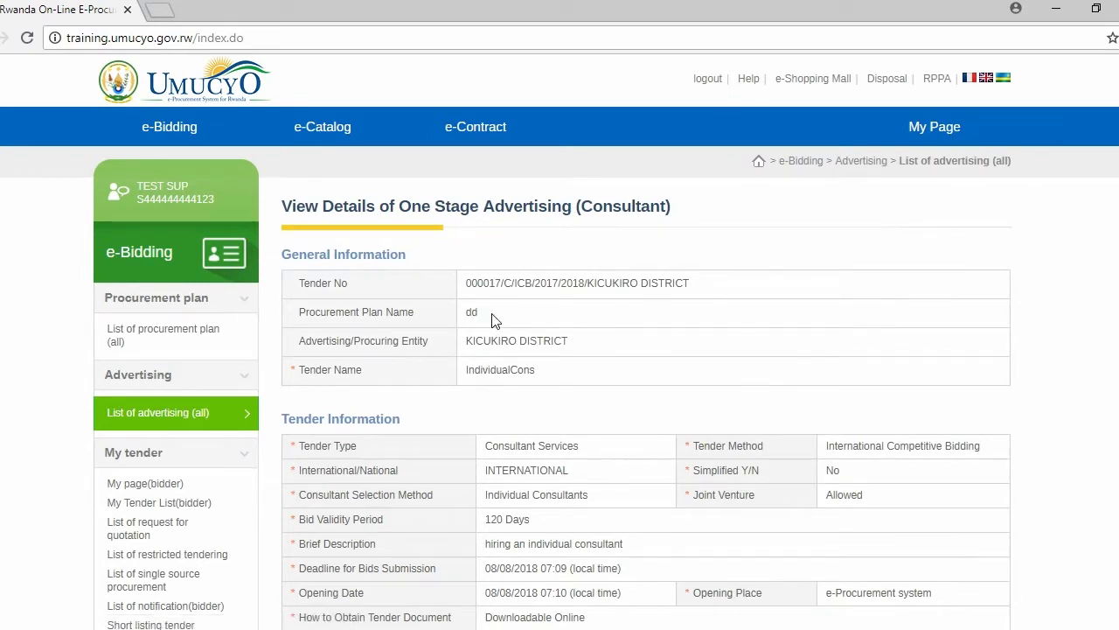
scroll(538, 388, "down", 3)
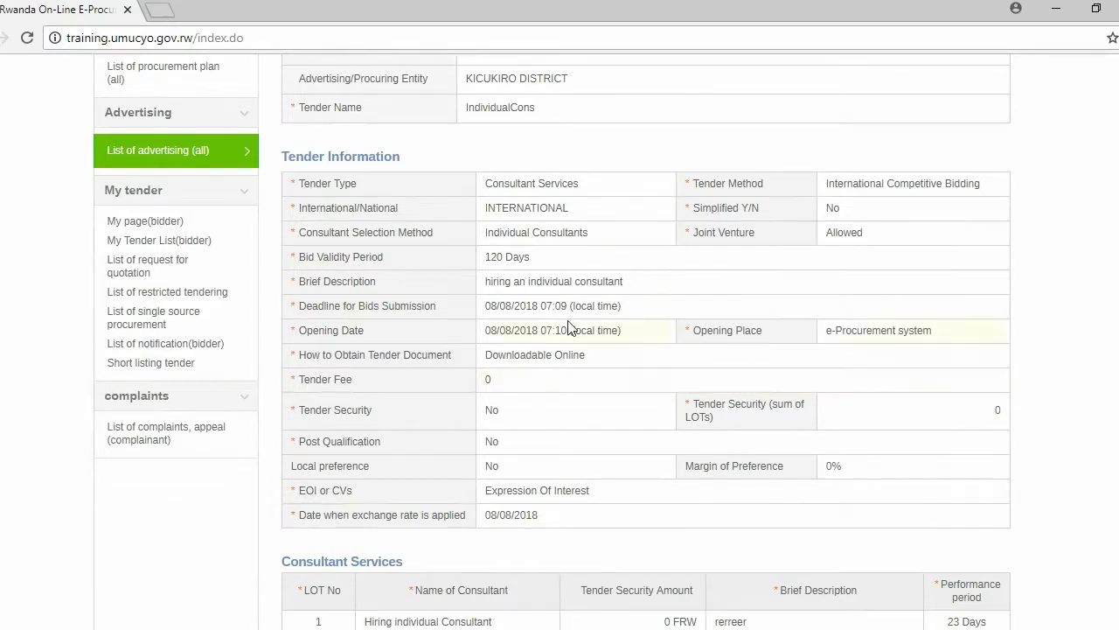
scroll(569, 327, "down", 2)
scroll(570, 322, "down", 1)
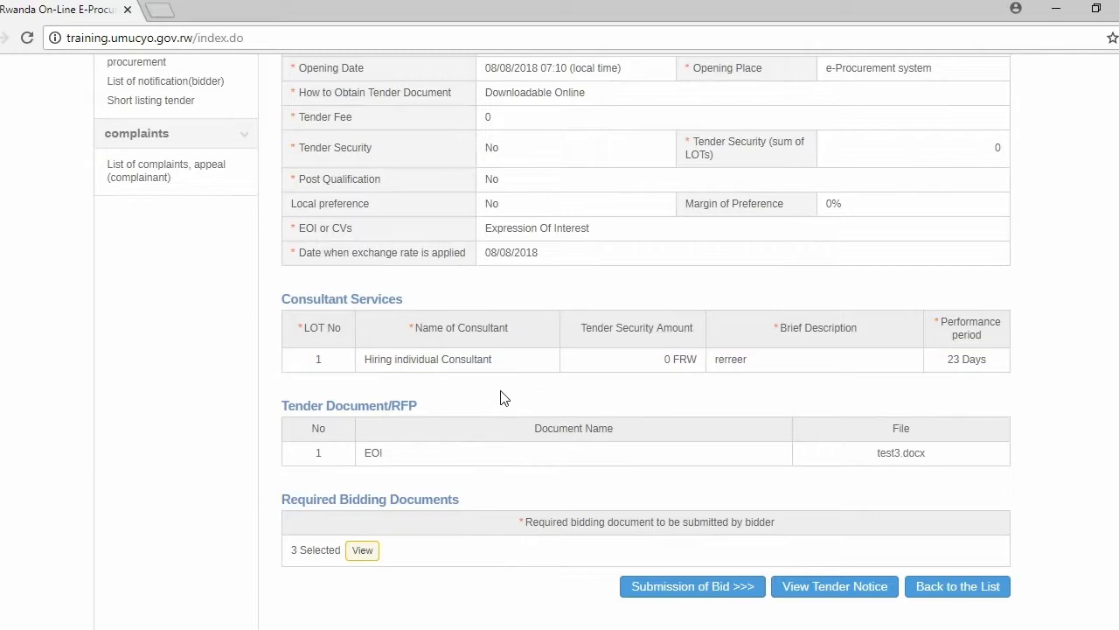
View the list of required bidding documents for the IndividualCons tender, then close it.
scroll(494, 400, "down", 1)
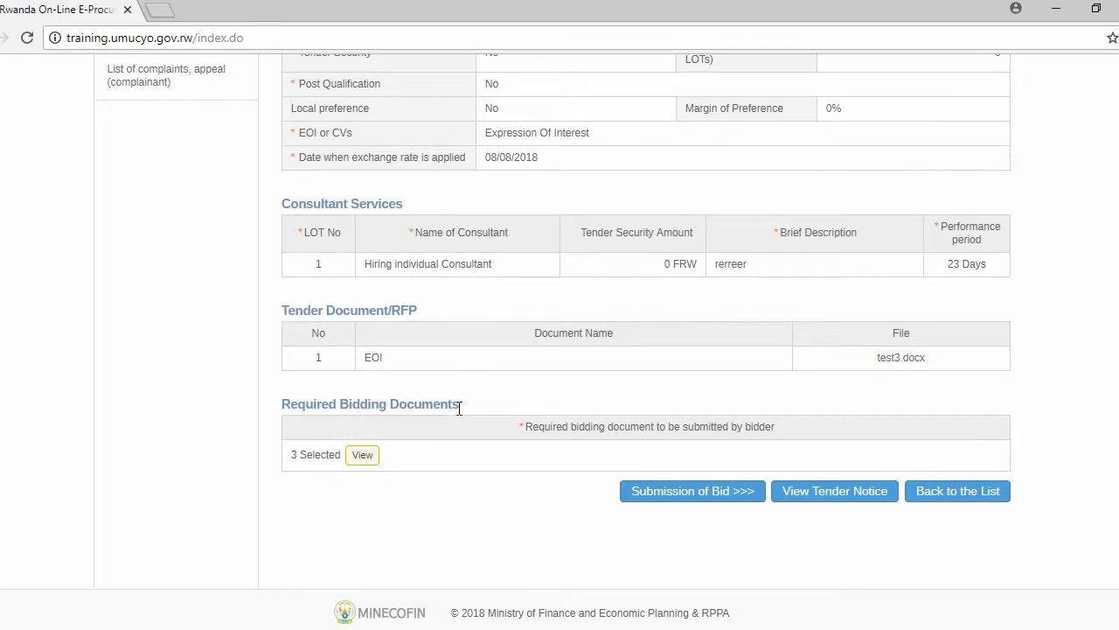
left_click(365, 458)
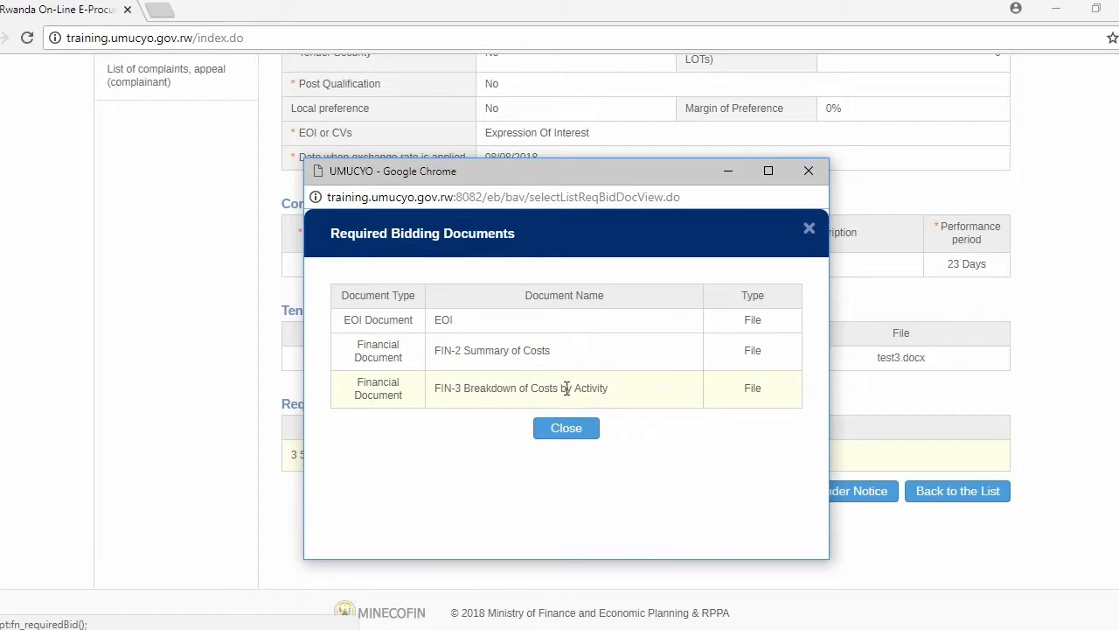
left_click(557, 433)
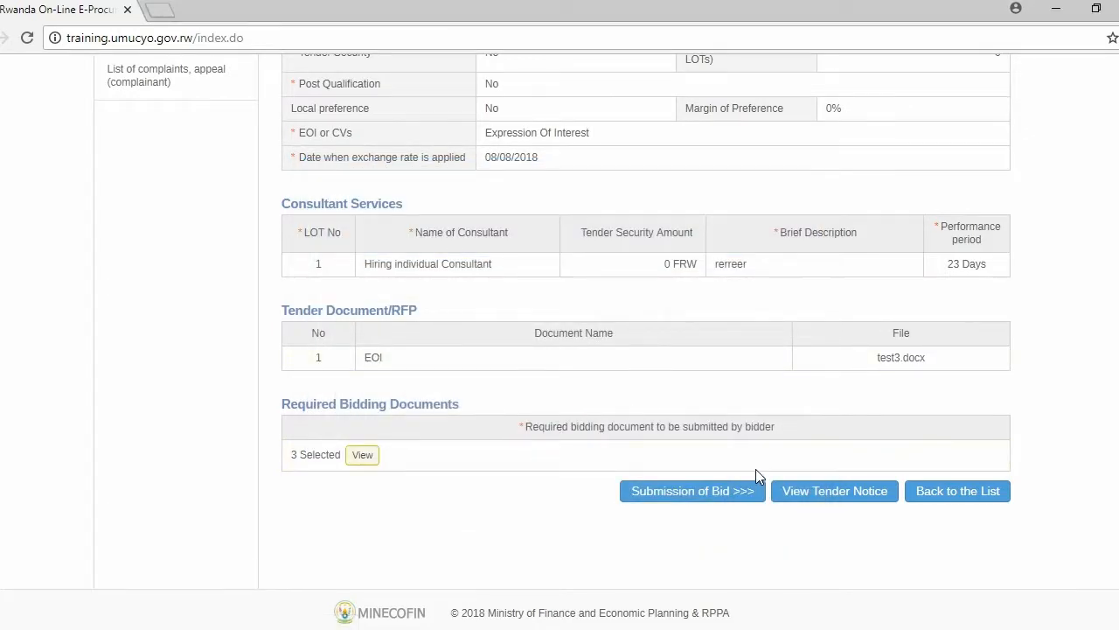
Open the expression of interest submission form for the Hiring individual Consultant lot and leave Joint Venture set to No.
left_click(677, 495)
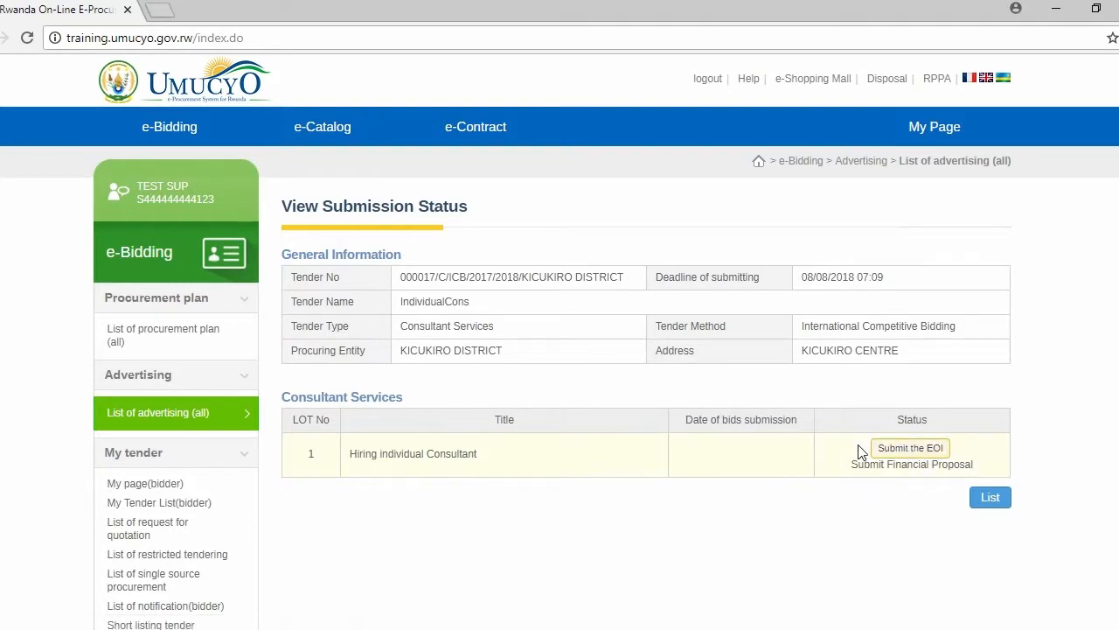
left_click(923, 448)
scroll(627, 283, "down", 3)
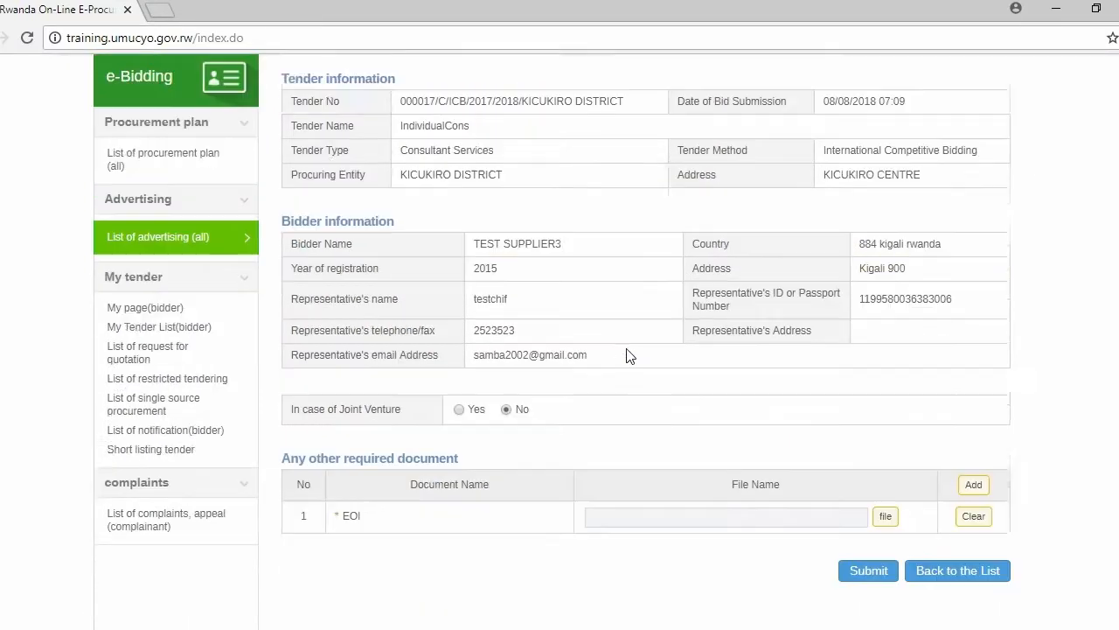
scroll(382, 166, "up", 3)
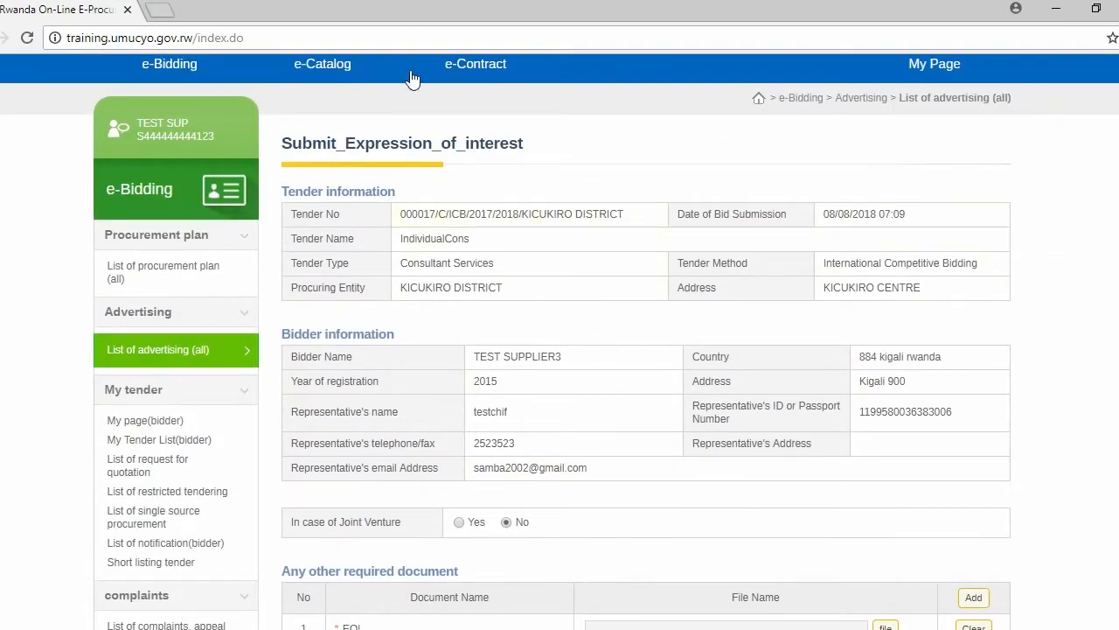
scroll(572, 315, "down", 2)
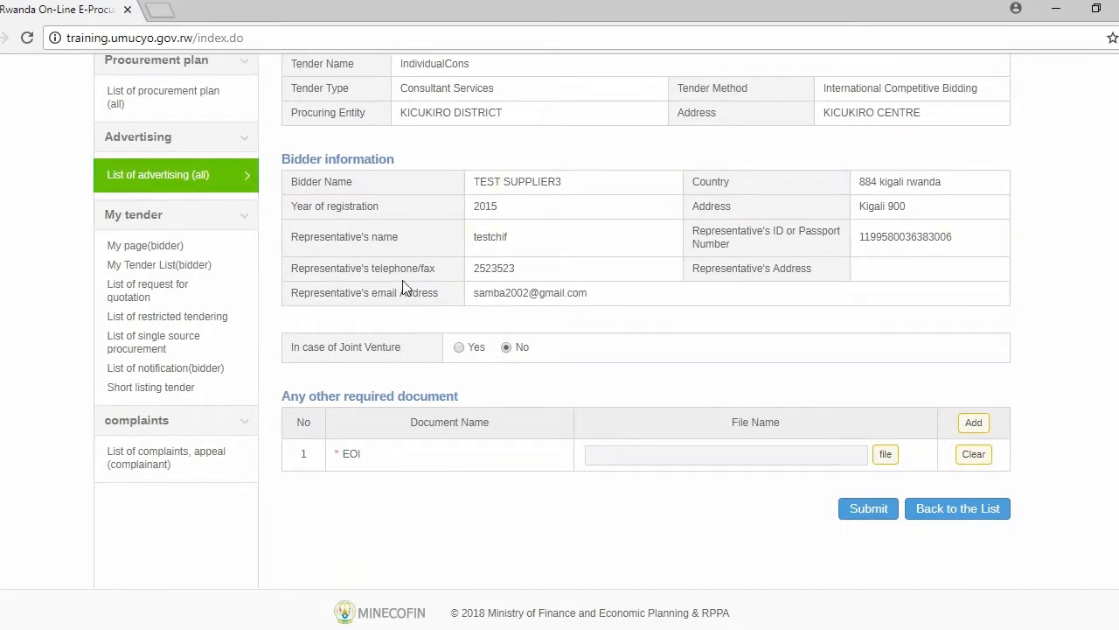
left_click(460, 347)
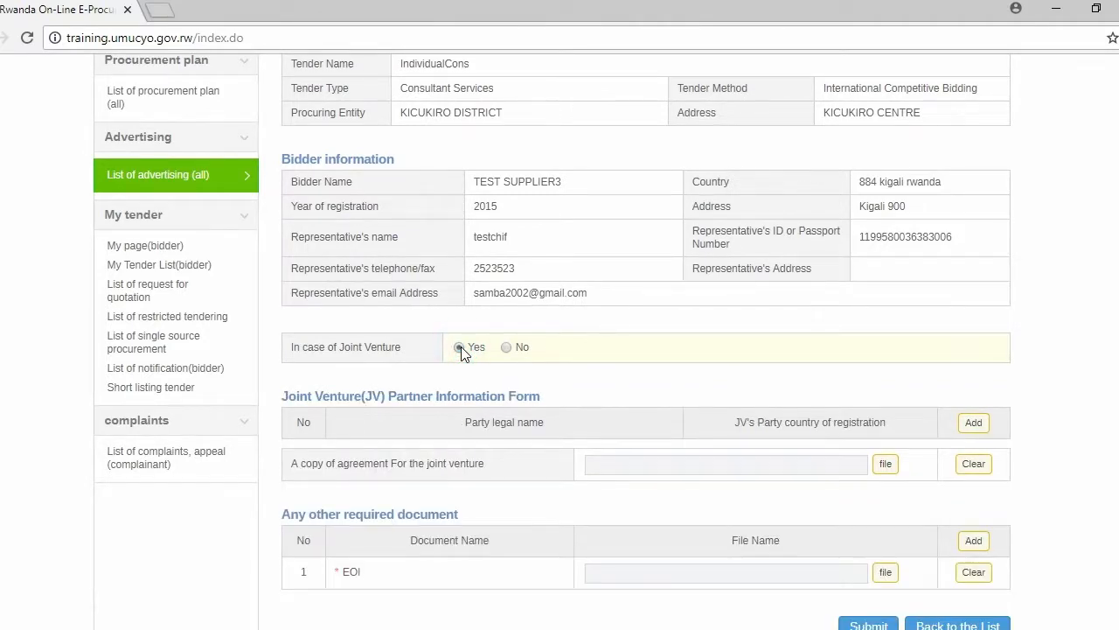
left_click(506, 347)
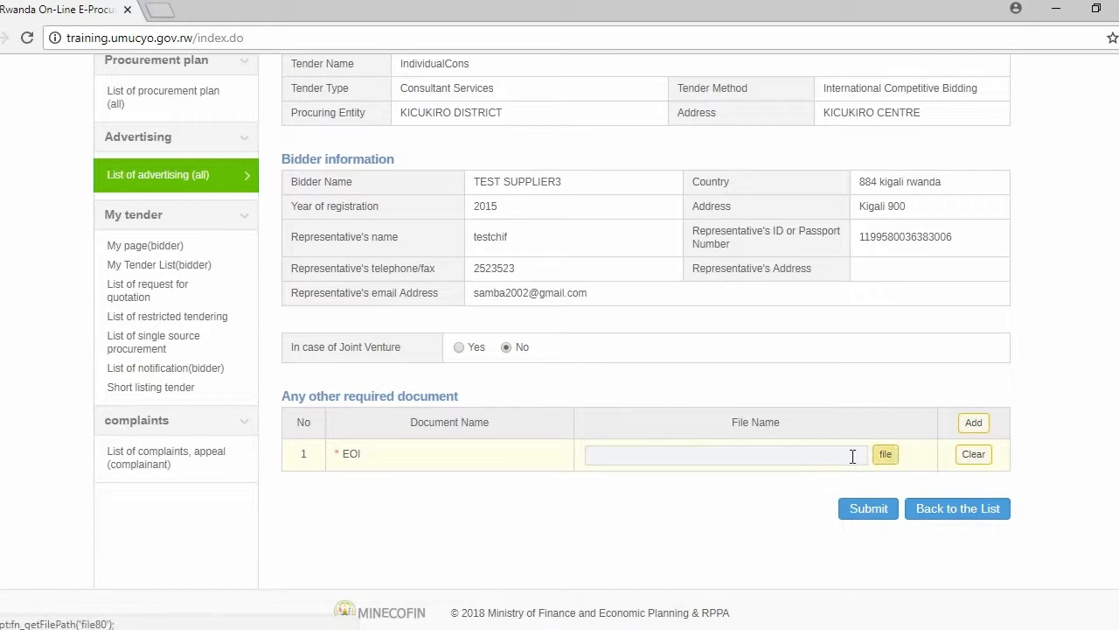
Attach test2.docx from the Desktop's Bidding Document folder as the required EOI document.
left_click(882, 457)
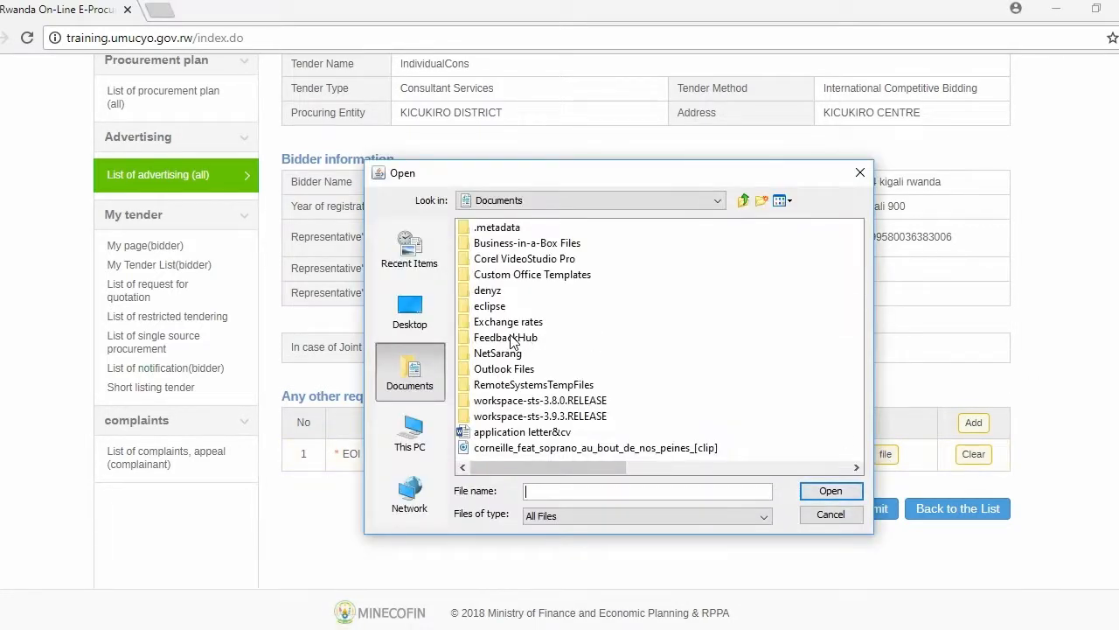
left_click(420, 318)
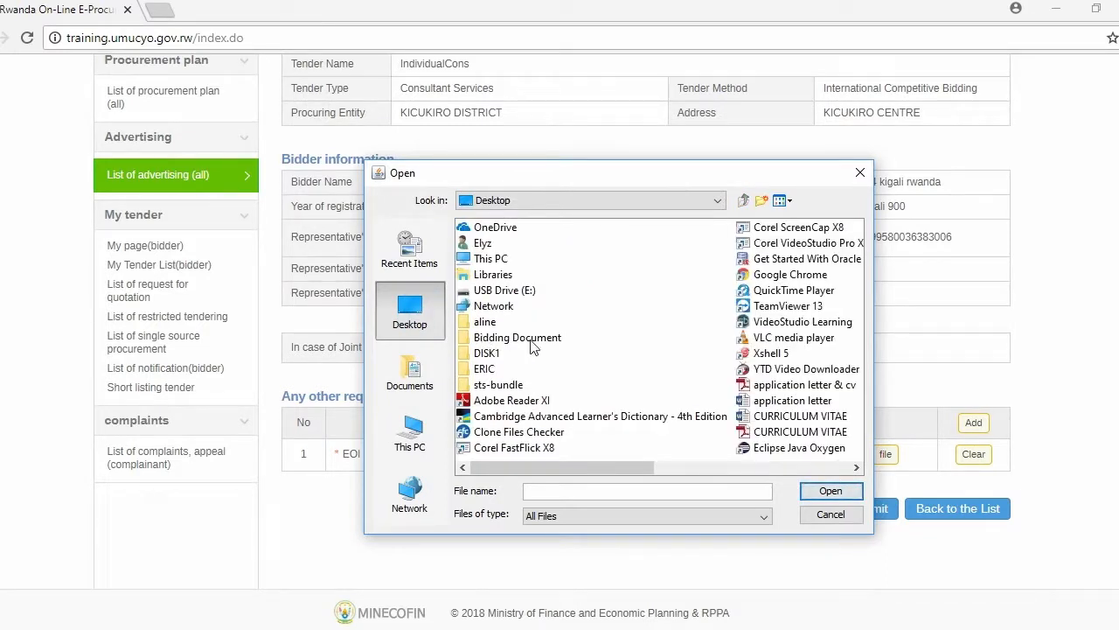
double_click(514, 339)
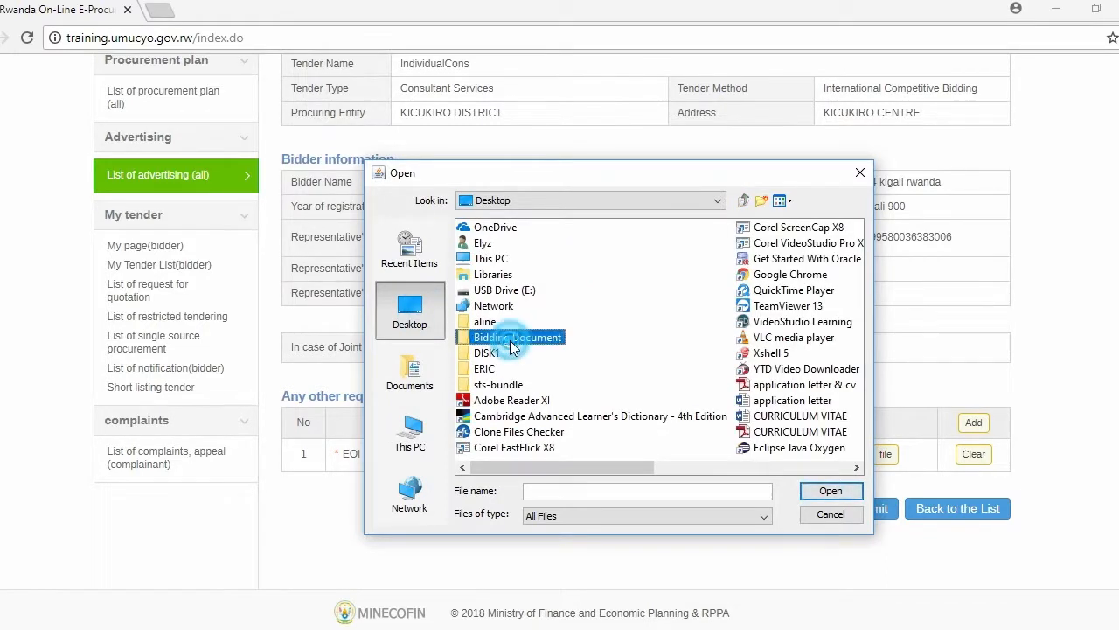
left_click(485, 338)
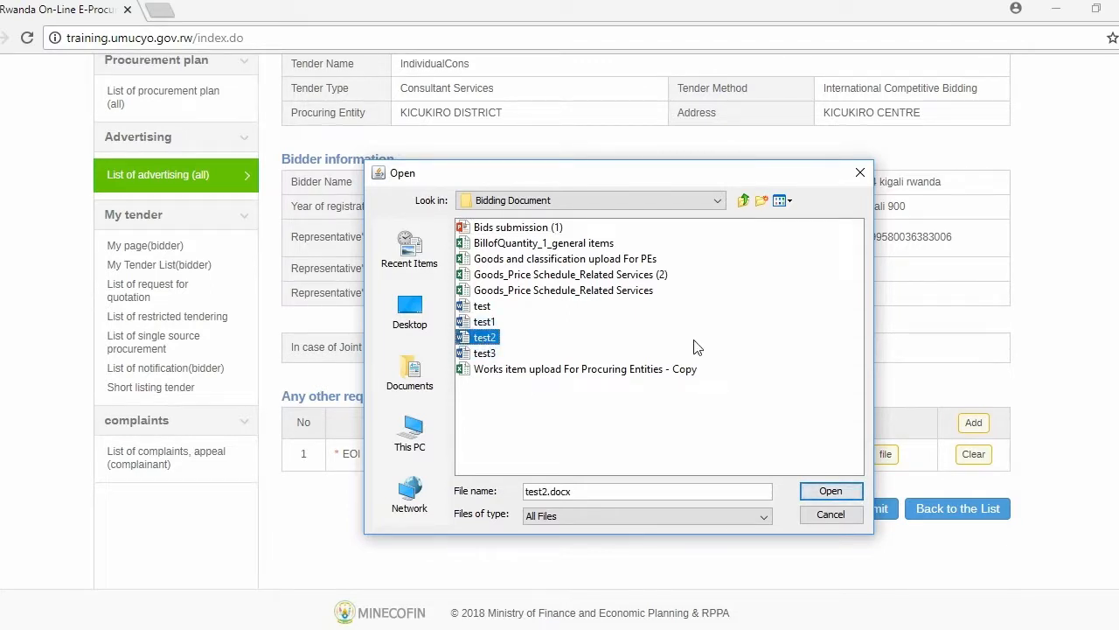
left_click(831, 494)
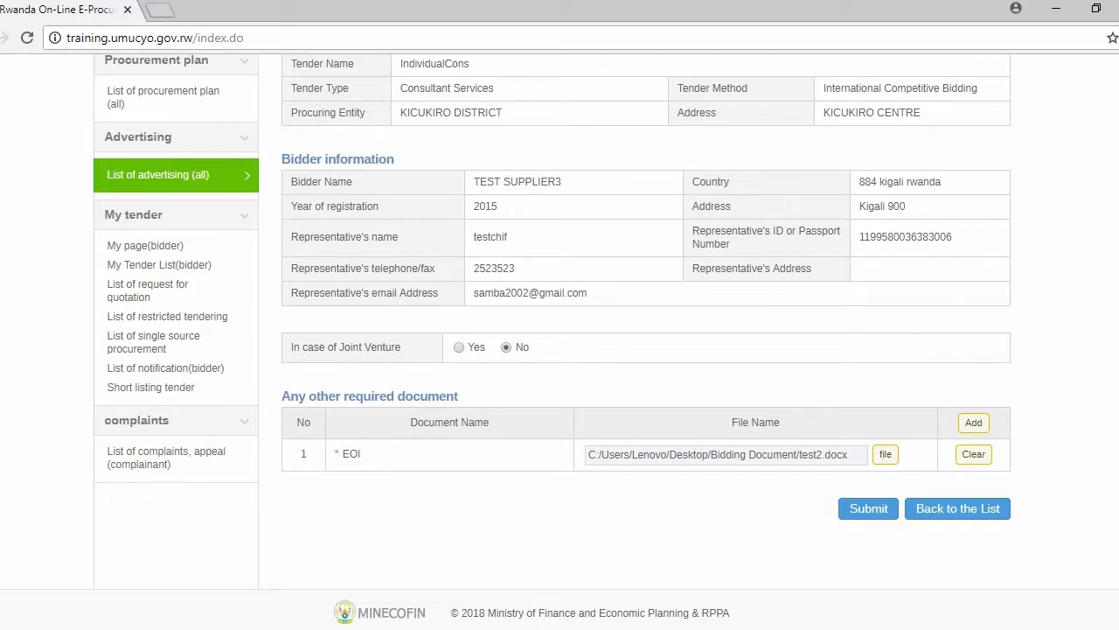
Submit the expression of interest, confirm the submission and sign it by entering the certificate password.
left_click(879, 521)
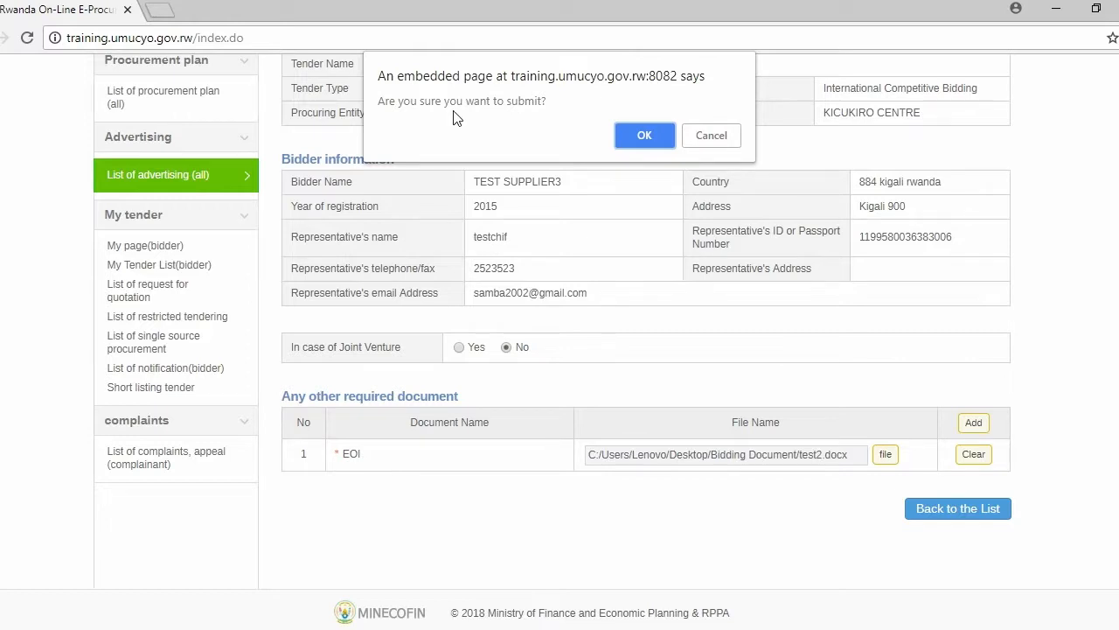
left_click(651, 134)
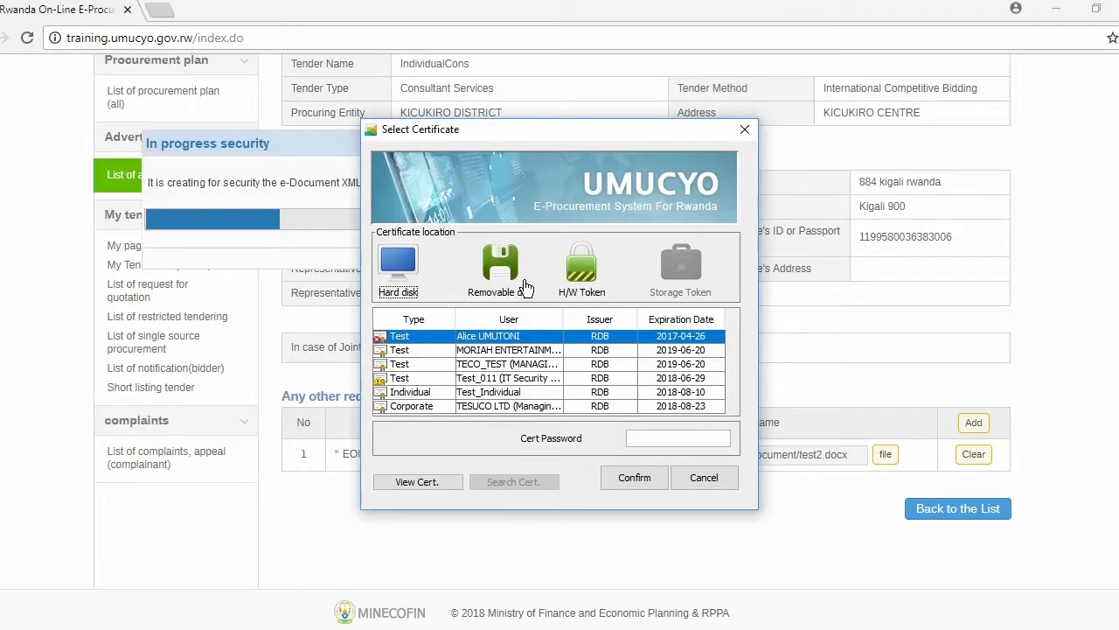
left_click(667, 439)
type("1234")
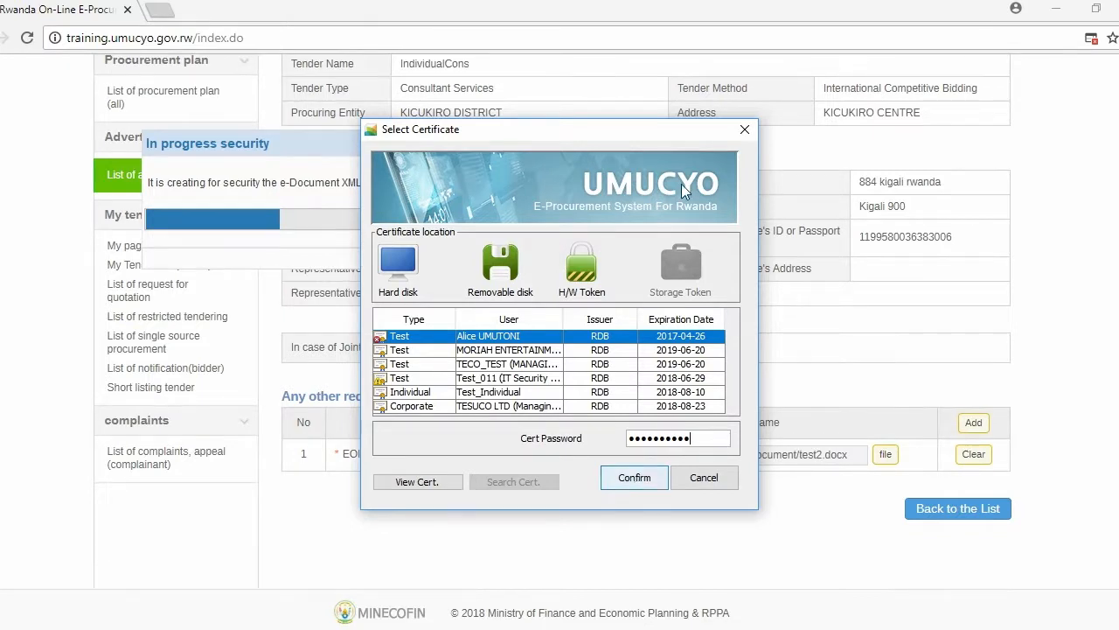
left_click(643, 480)
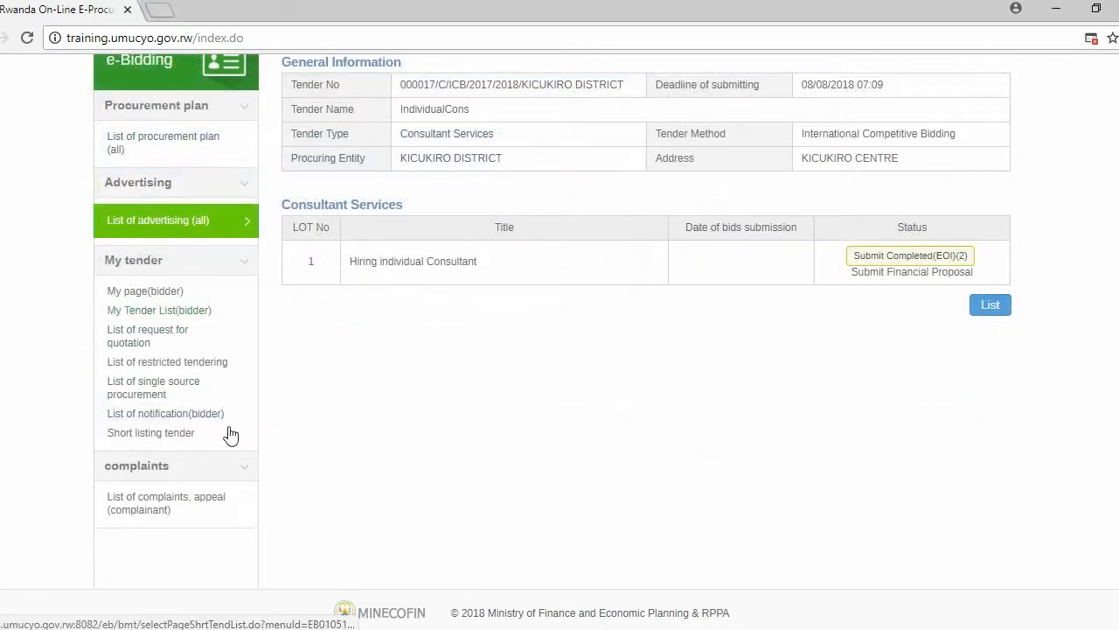
Open the bidder's notification list and view the latest Response of submission notification for IndividualCons.
left_click(166, 417)
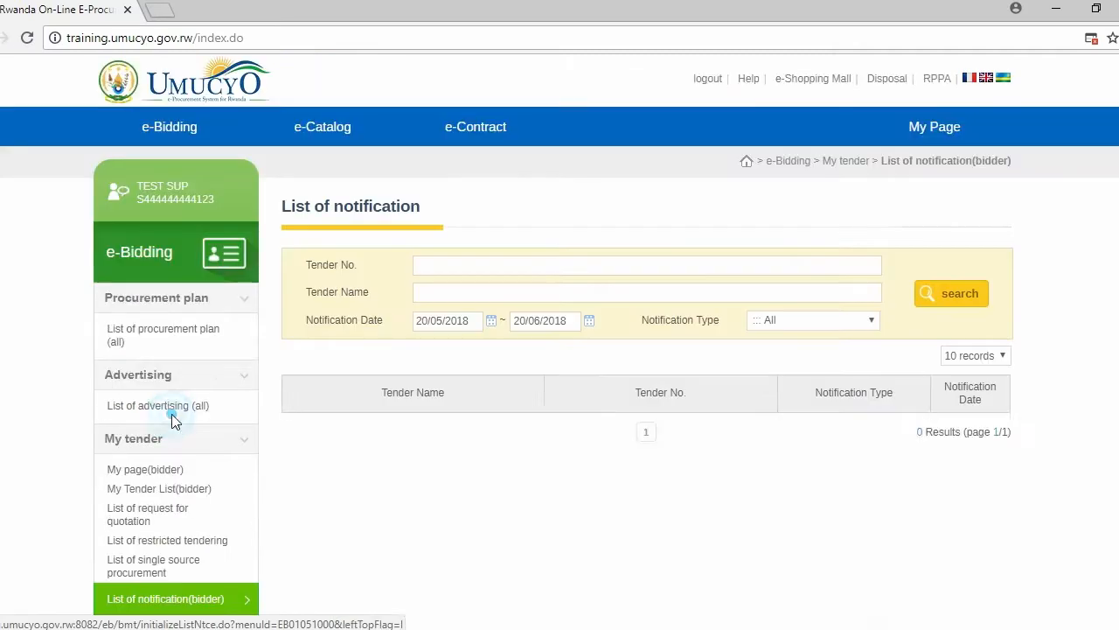
scroll(755, 404, "down", 2)
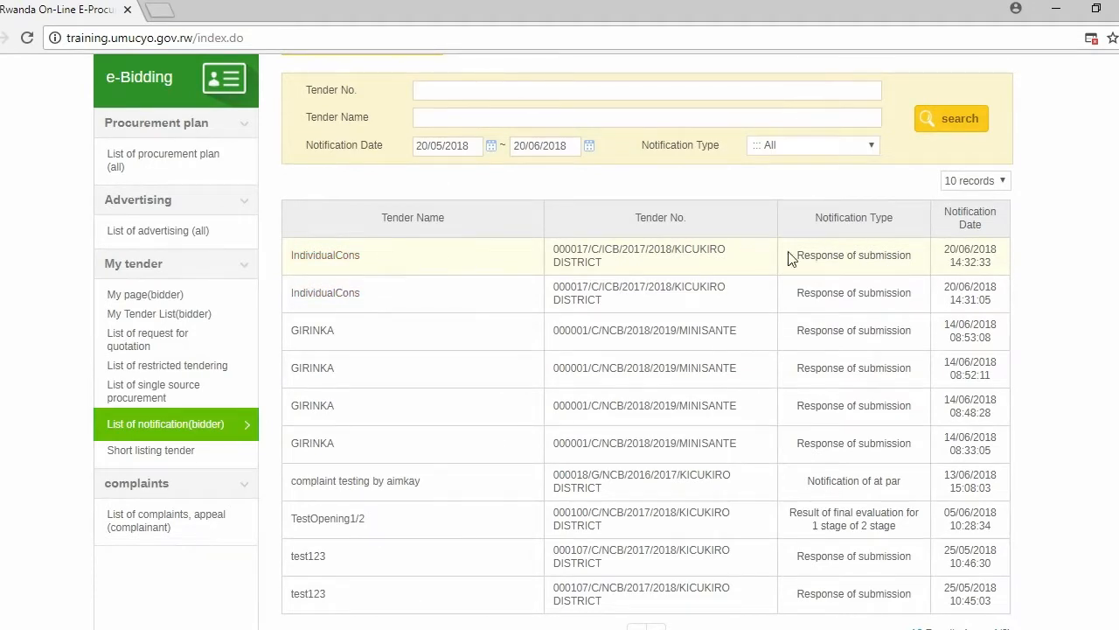
left_click(325, 255)
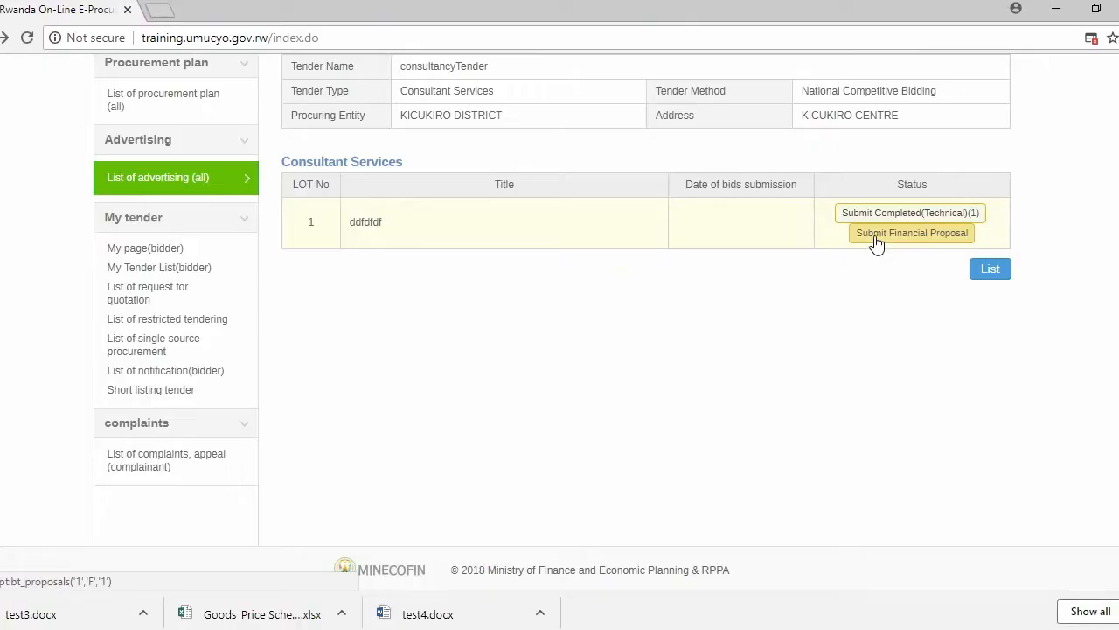
Open the financial proposal form for consultancyTender and enter bid prices of 1,200,000 FRW taxes exclusive and 1,300,000 taxes inclusive.
left_click(894, 235)
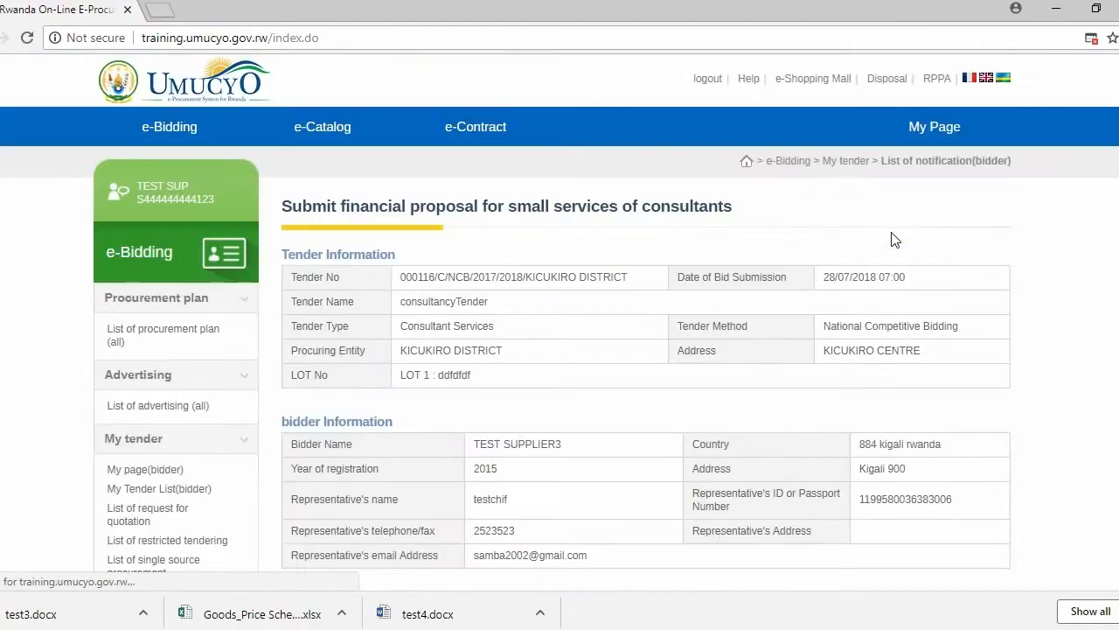
scroll(587, 452, "down", 3)
scroll(586, 385, "down", 1)
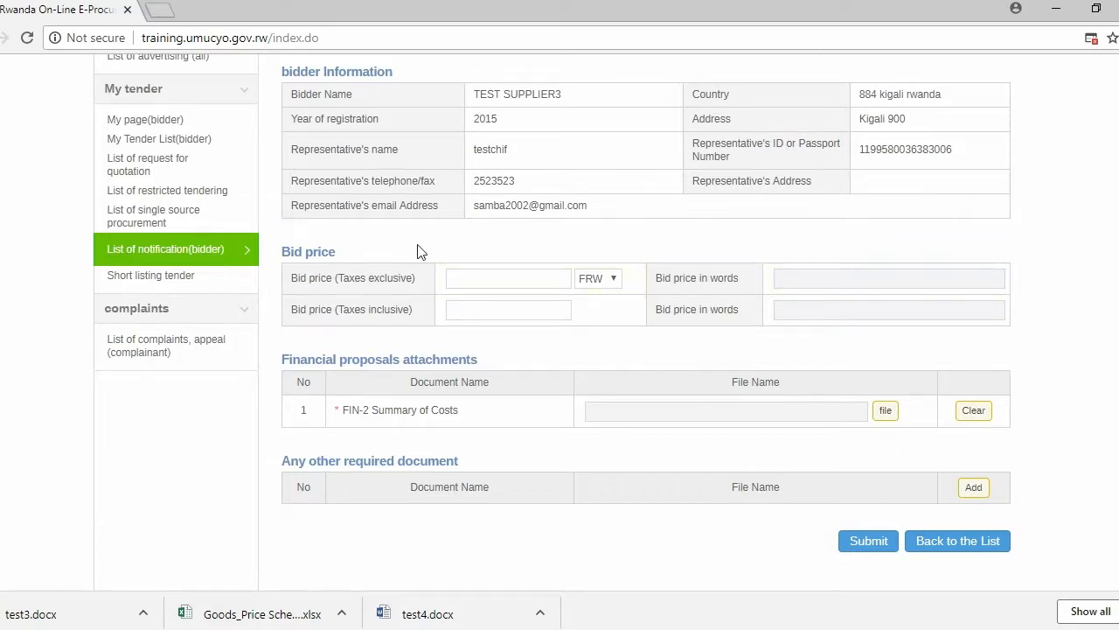
left_click(477, 278)
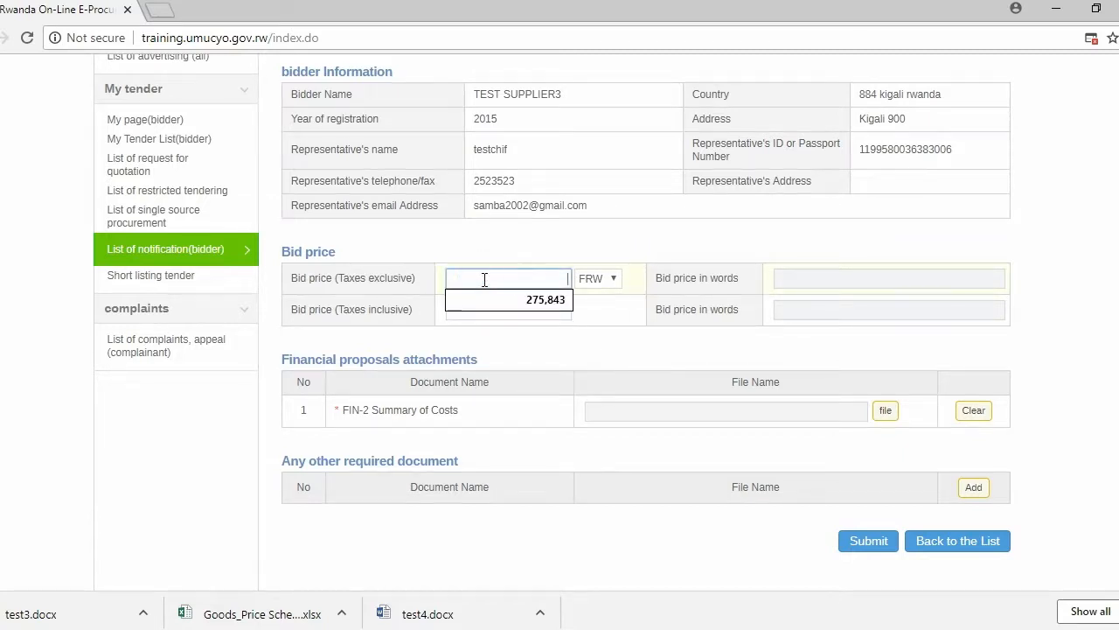
type("00000")
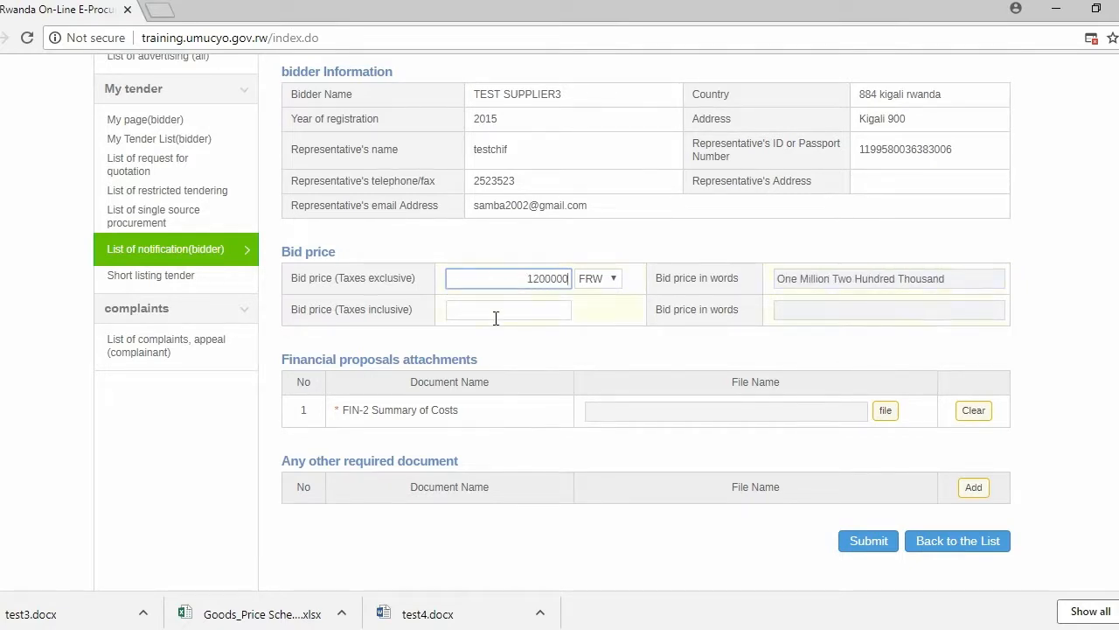
left_click(501, 309)
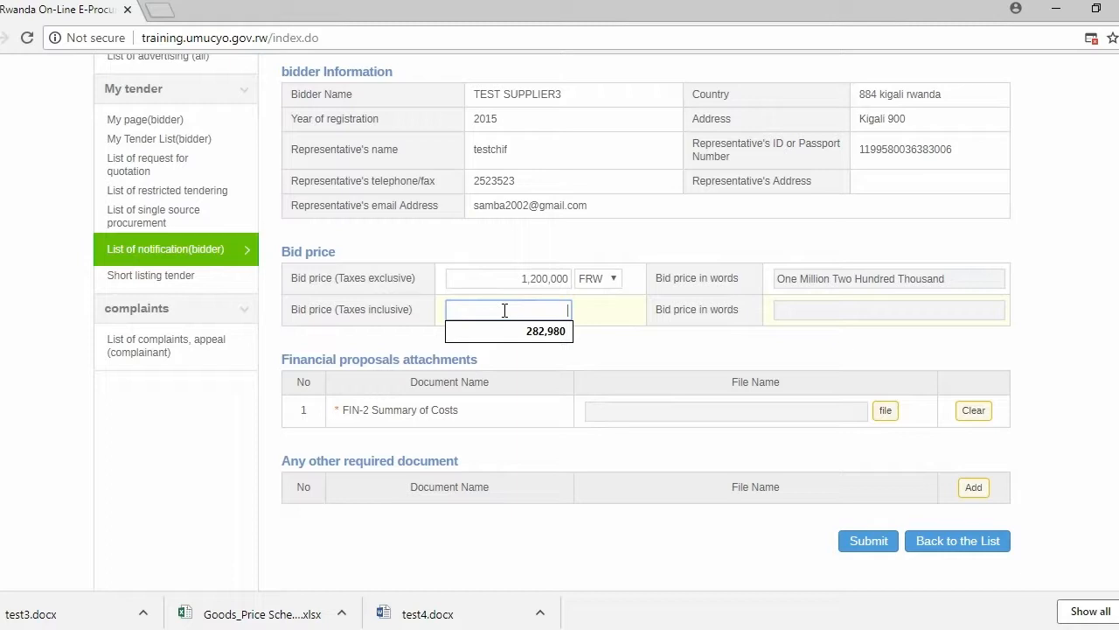
type("1300000")
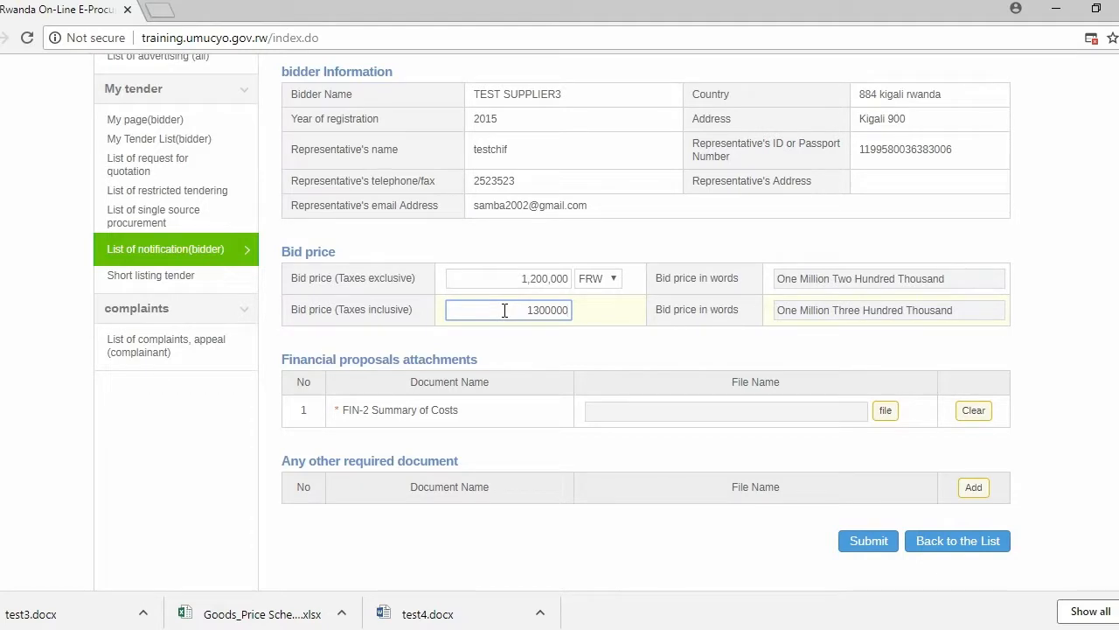
left_click(635, 353)
Attach test2.docx from the Desktop's Bidding Document folder as the FIN-2 Summary of Costs.
scroll(559, 315, "down", 2)
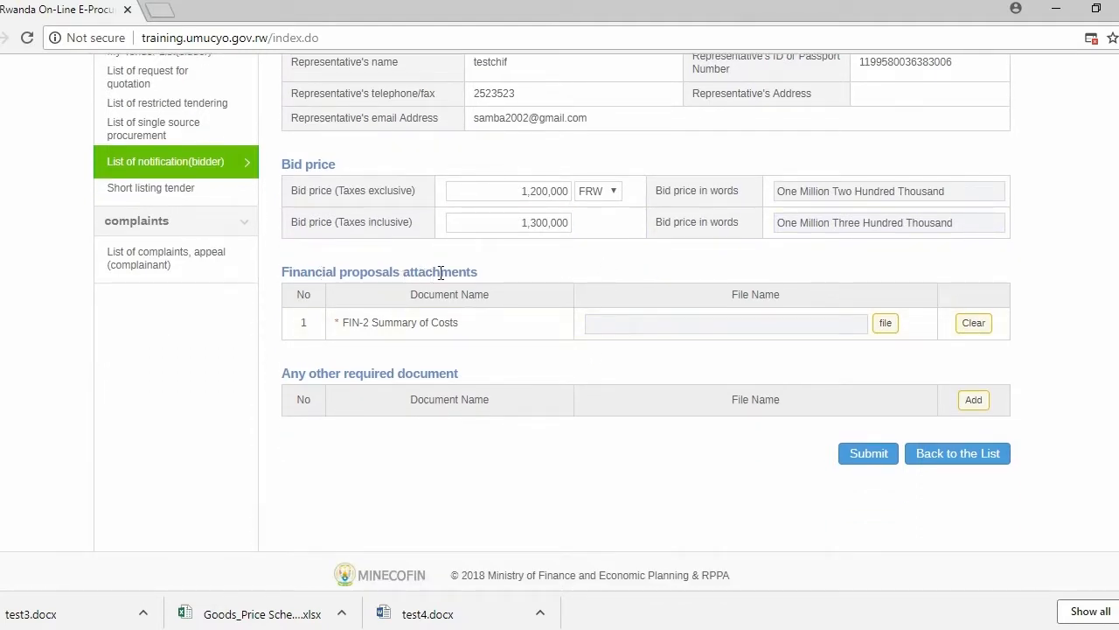
left_click(888, 331)
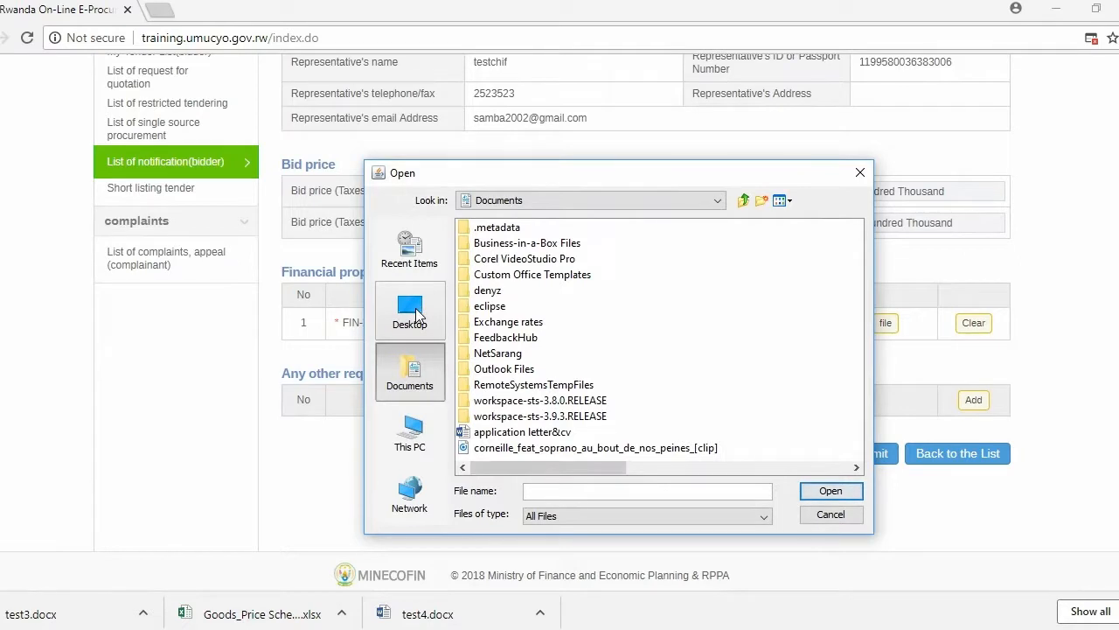
left_click(411, 311)
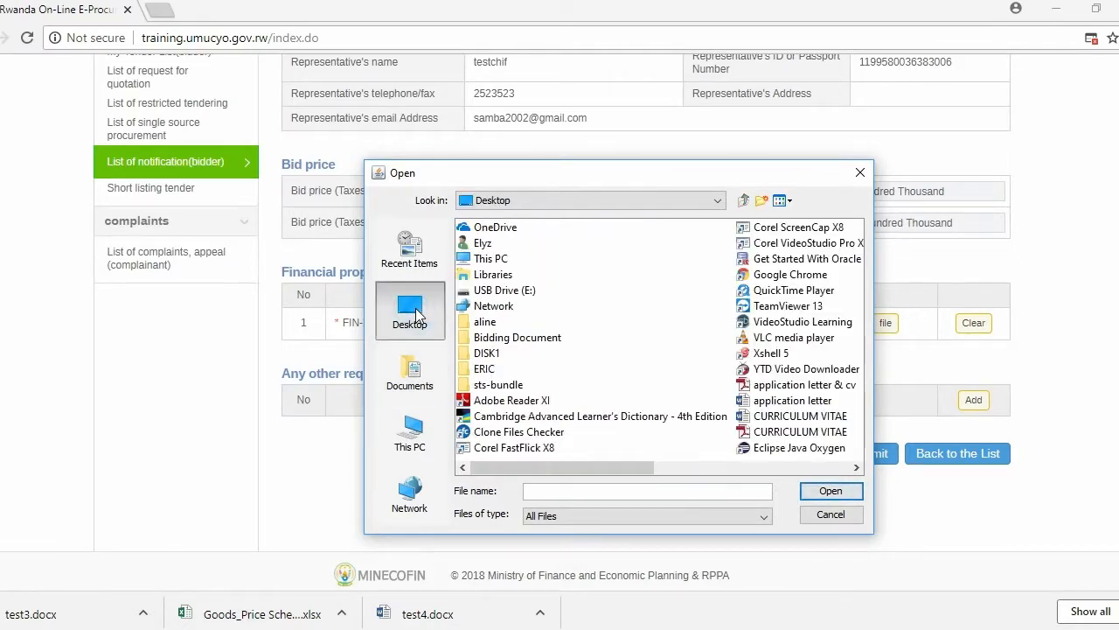
double_click(516, 339)
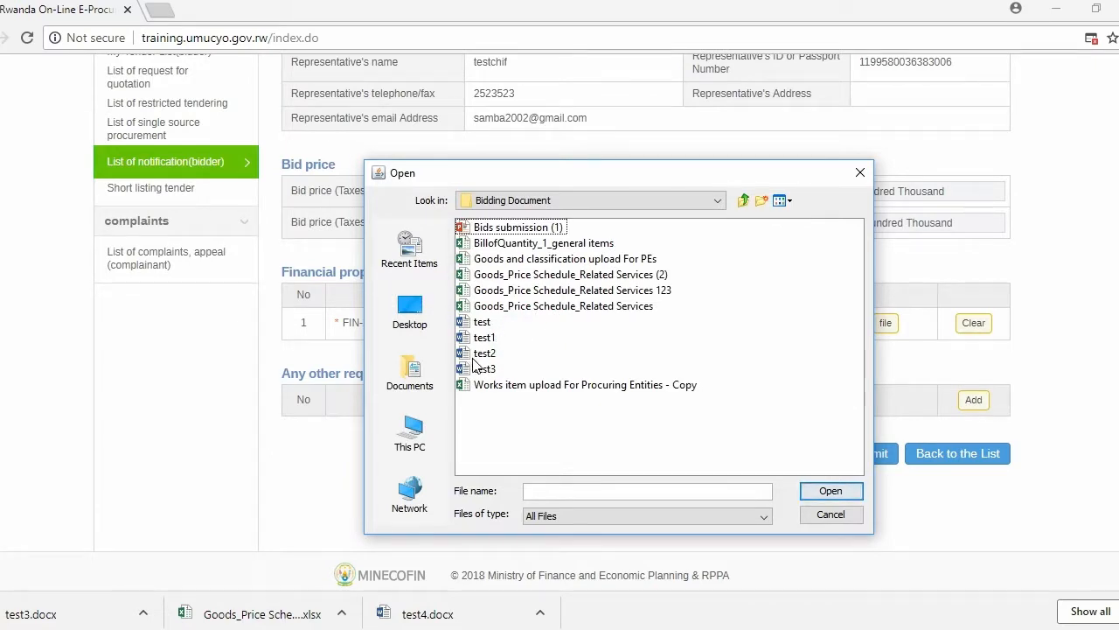
left_click(503, 356)
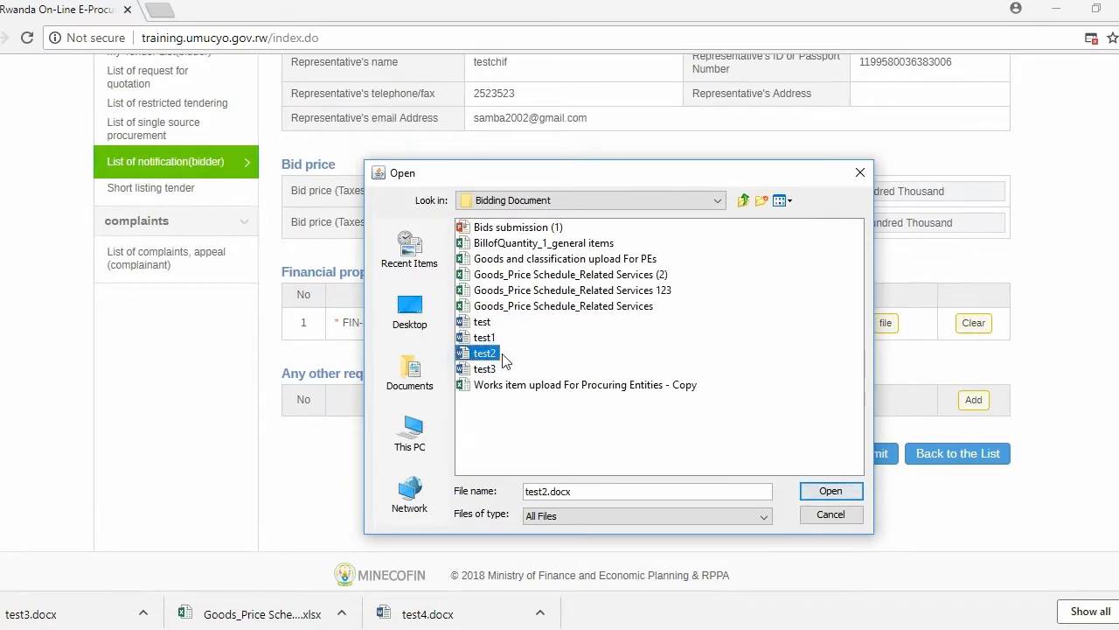
left_click(832, 494)
Check the completed financial proposal for consultancyTender, submit it and confirm the submission.
scroll(491, 328, "up", 1)
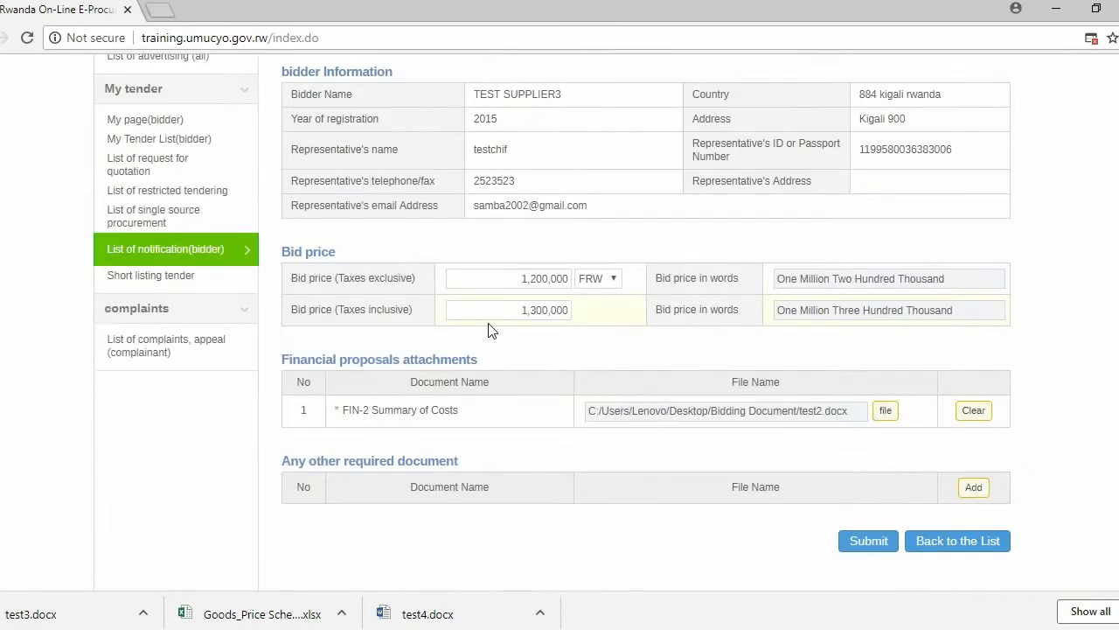
scroll(488, 324, "down", 2)
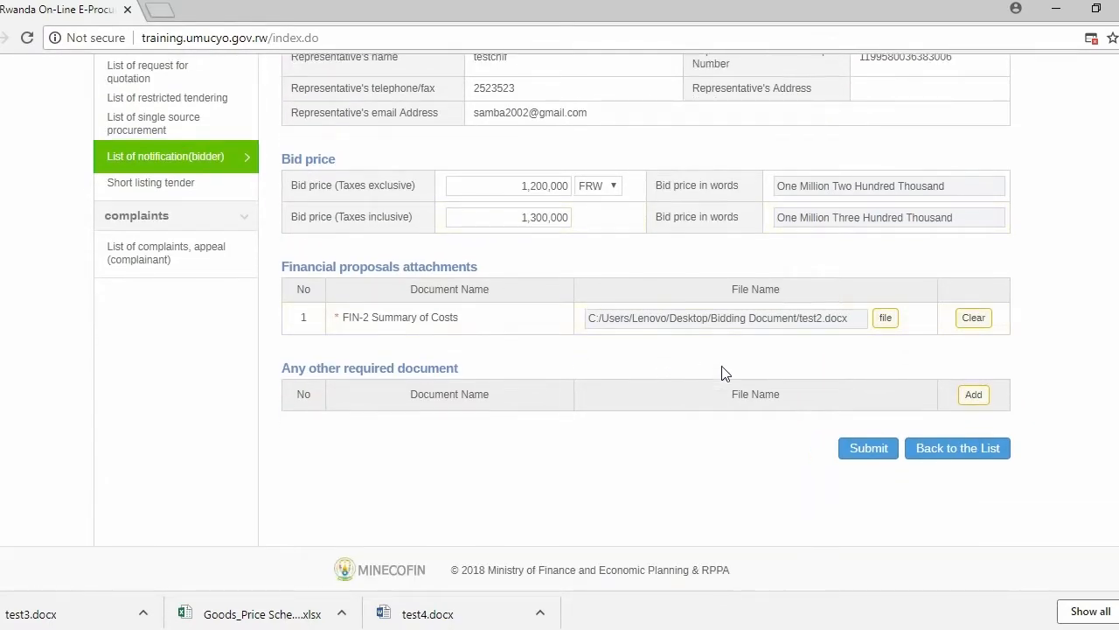
left_click(872, 453)
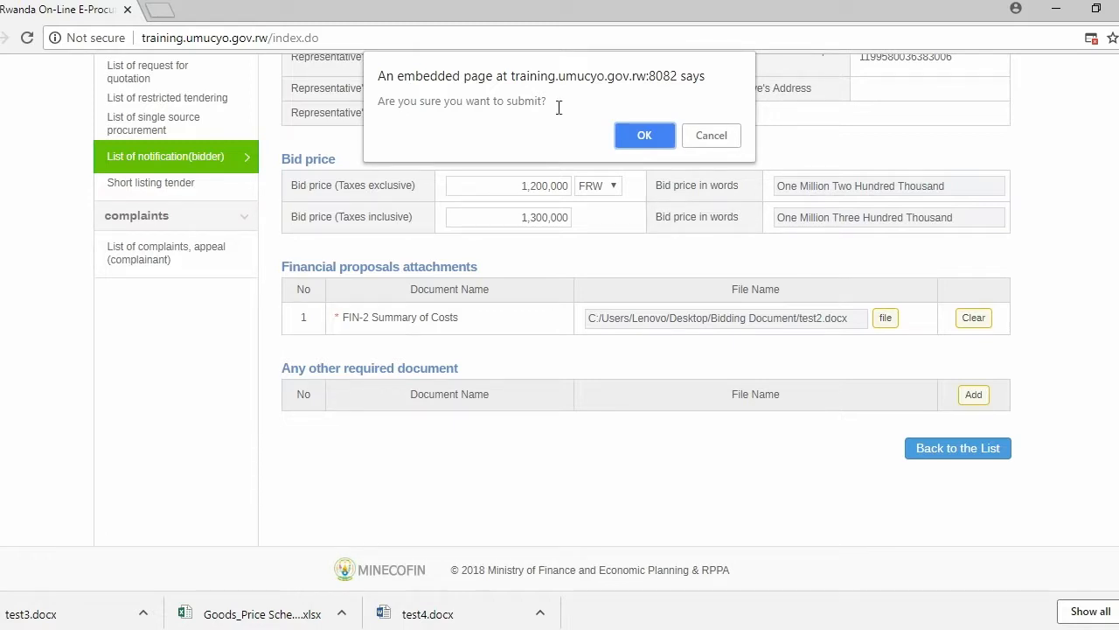
left_click(656, 136)
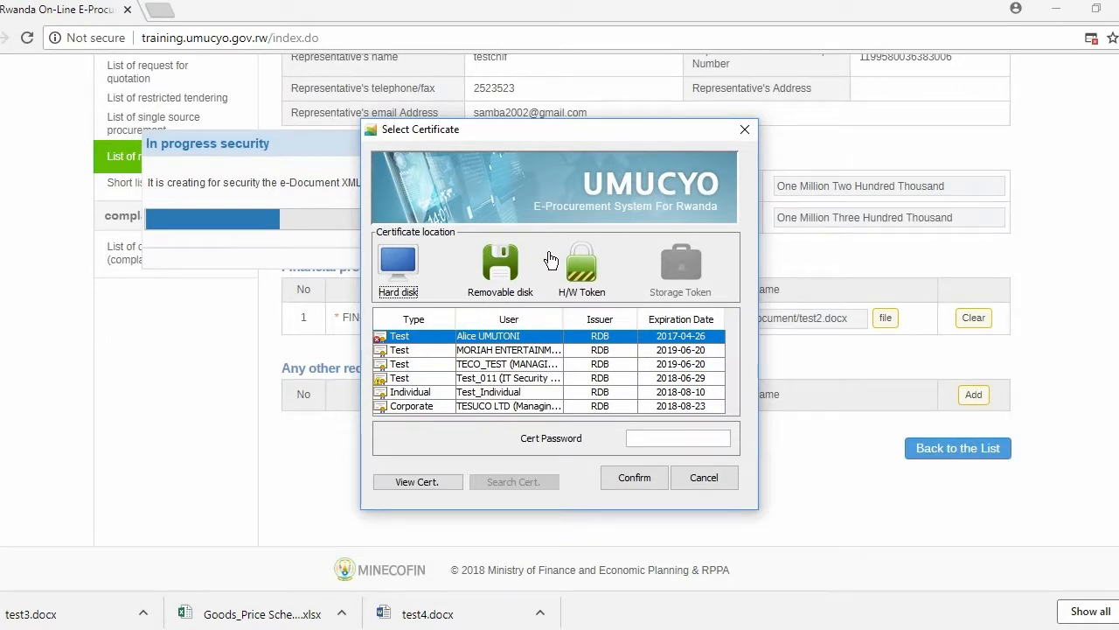
Sign the financial proposal by entering the certificate password, and close the bid receipt form.
left_click(668, 436)
type("••••••••••")
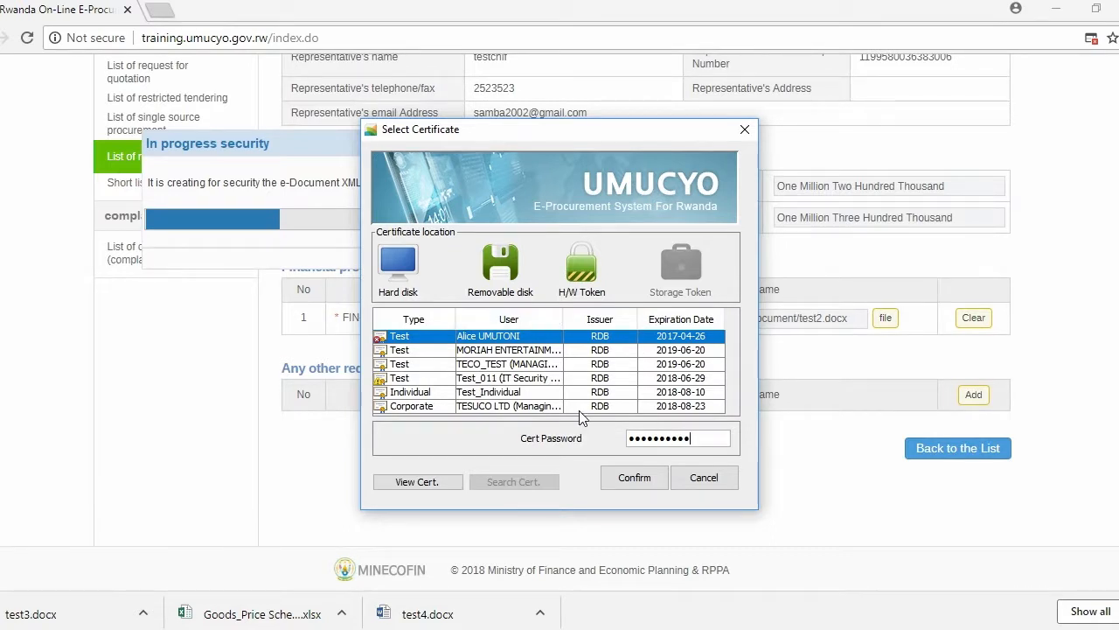
left_click(639, 480)
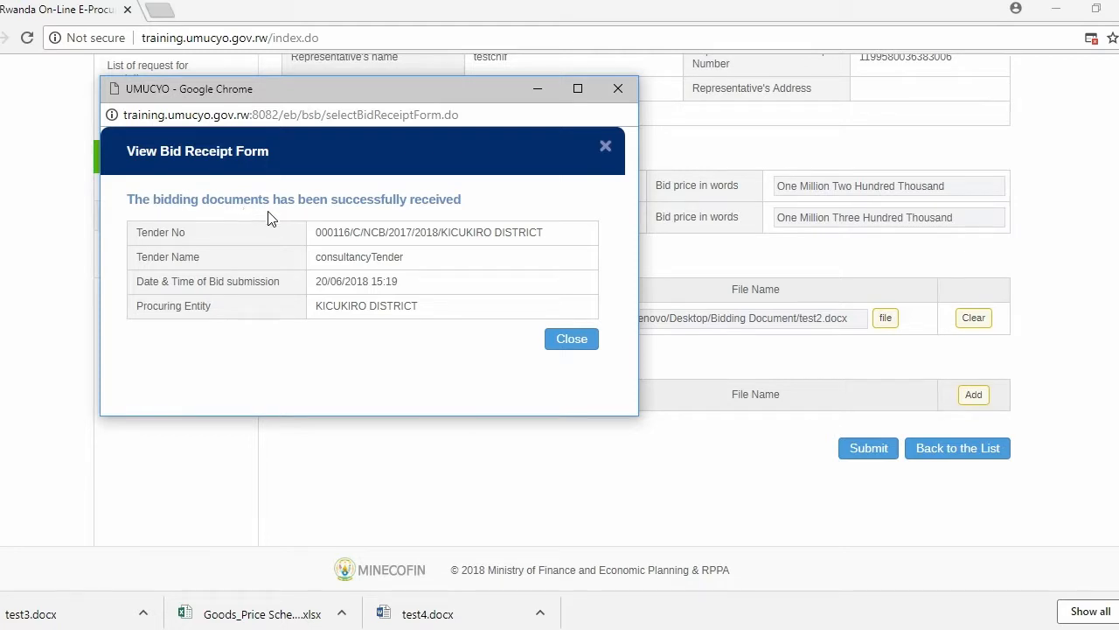
left_click(572, 341)
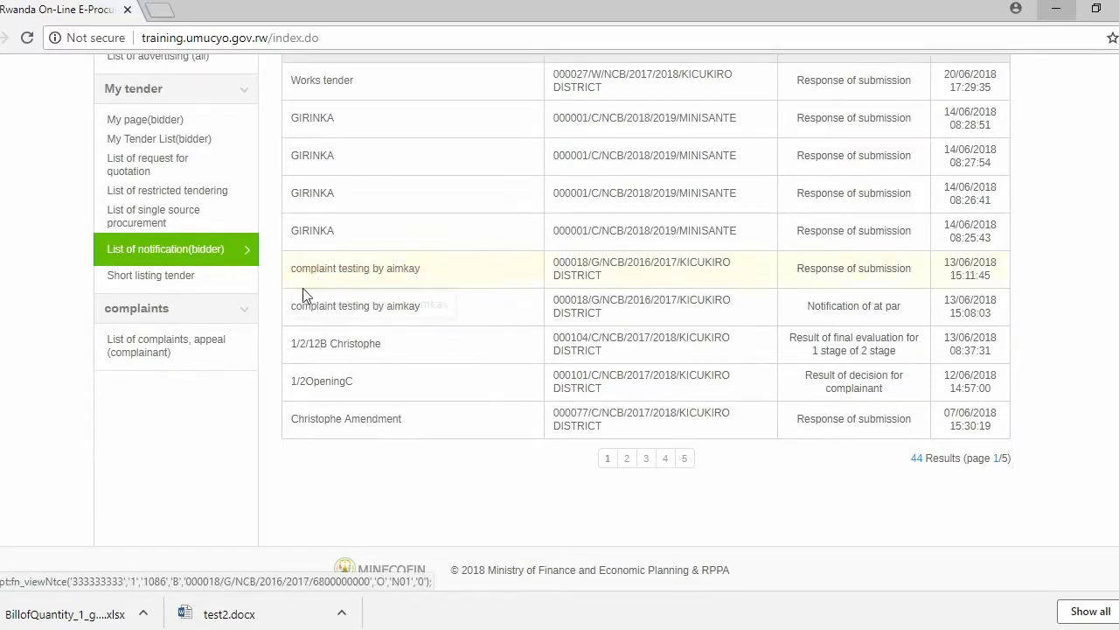
Open Works tender from the list of all advertised tenders and view its submission status.
scroll(218, 324, "up", 2)
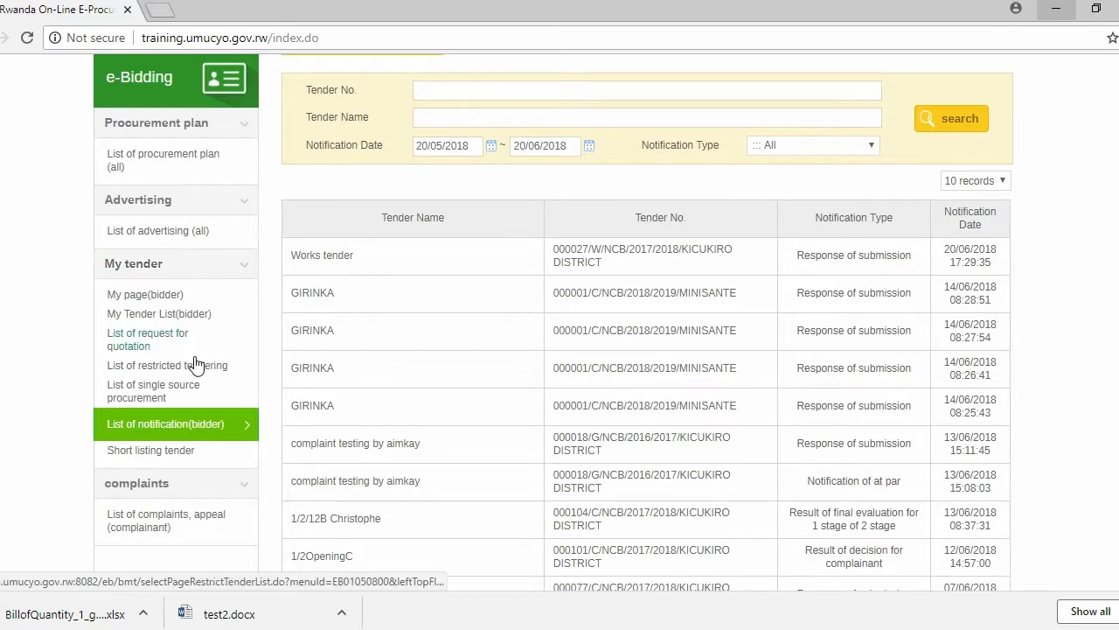
left_click(171, 230)
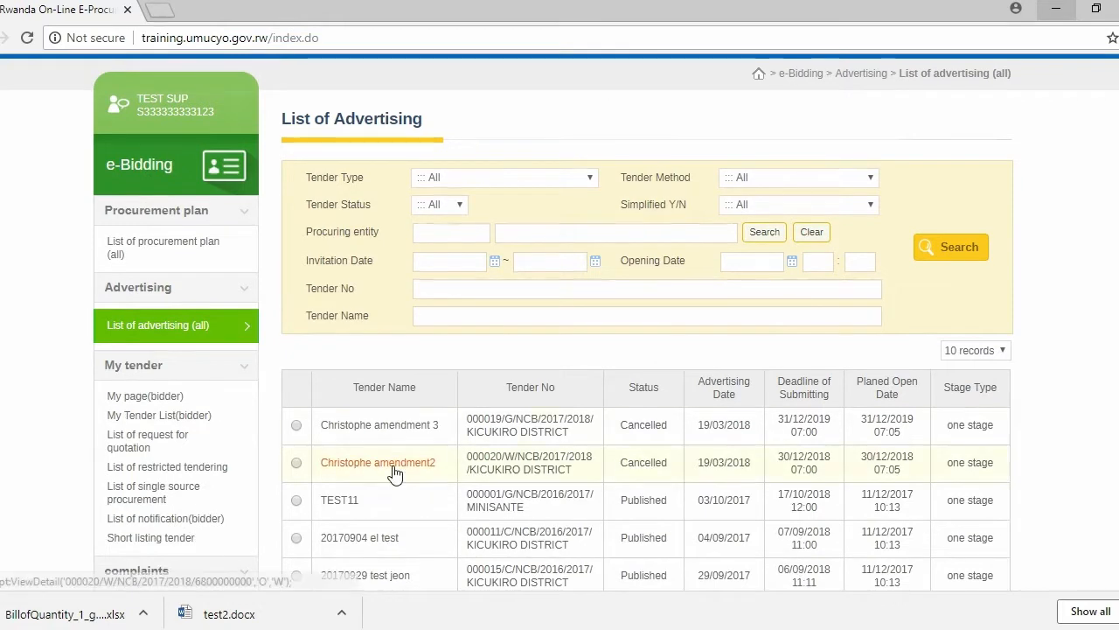
scroll(385, 468, "down", 2)
left_click(362, 446)
scroll(363, 449, "down", 10)
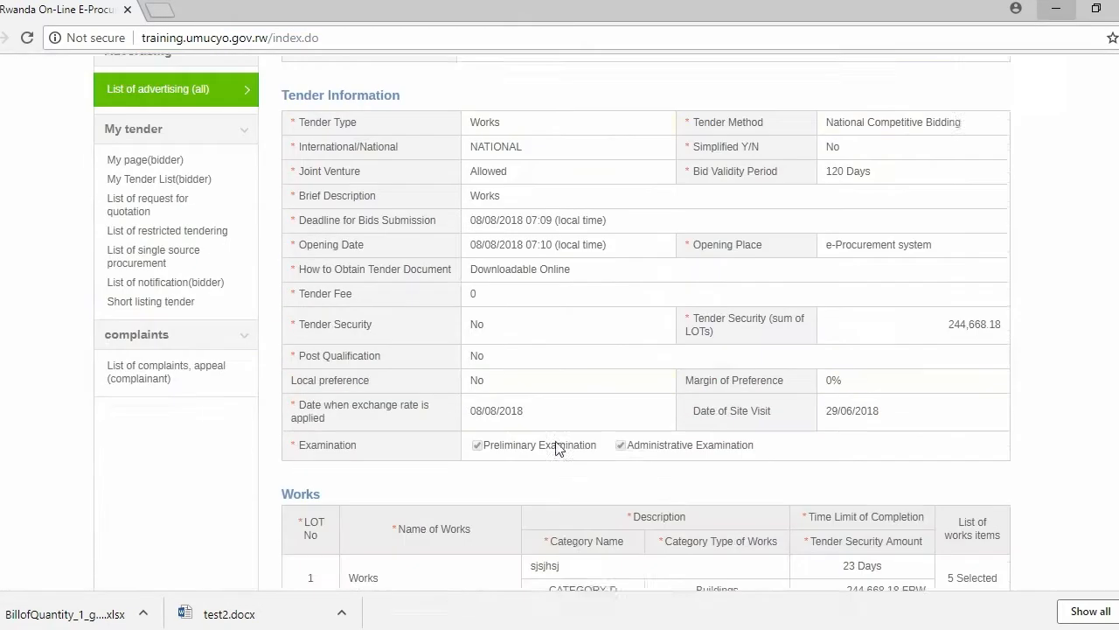
left_click(708, 452)
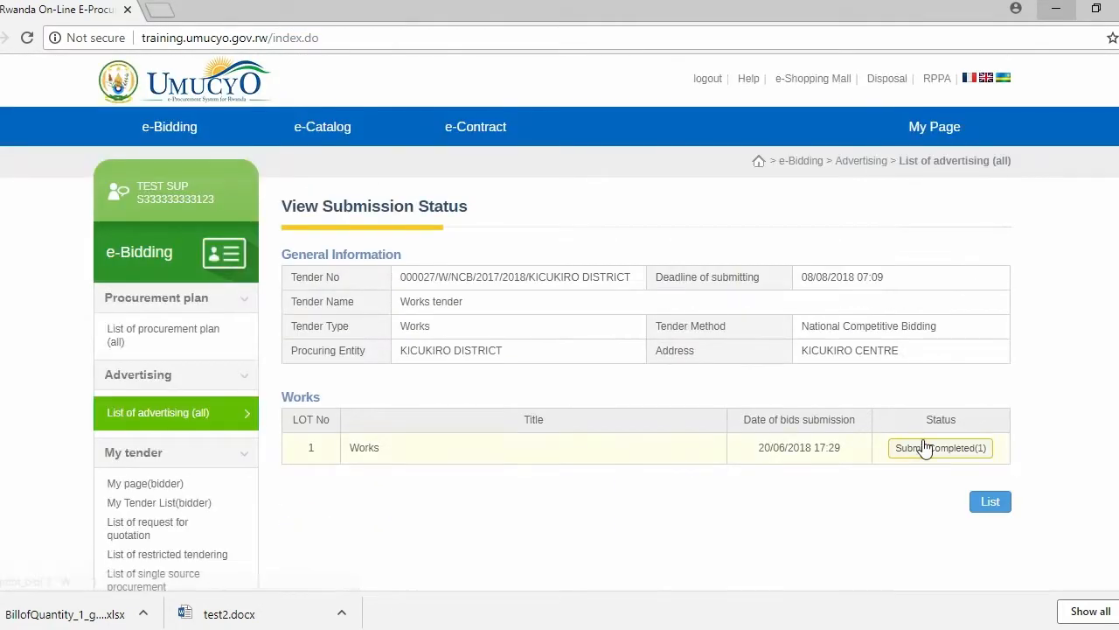
Open the completed submission for LOT 1 Works and look through its bid price and required document sections.
left_click(947, 451)
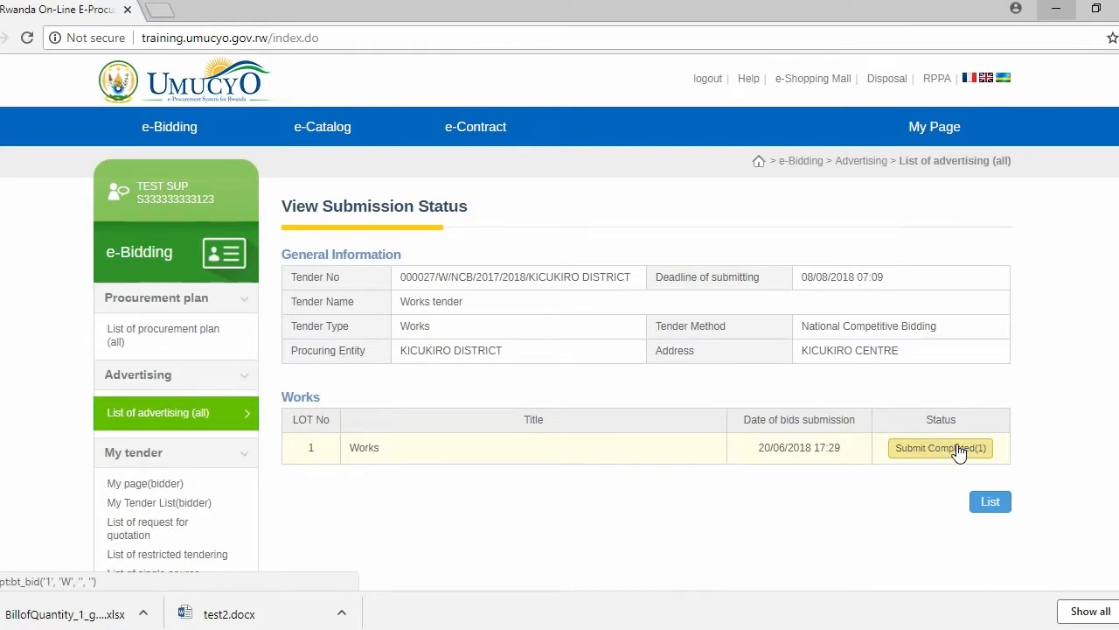
scroll(906, 446, "down", 4)
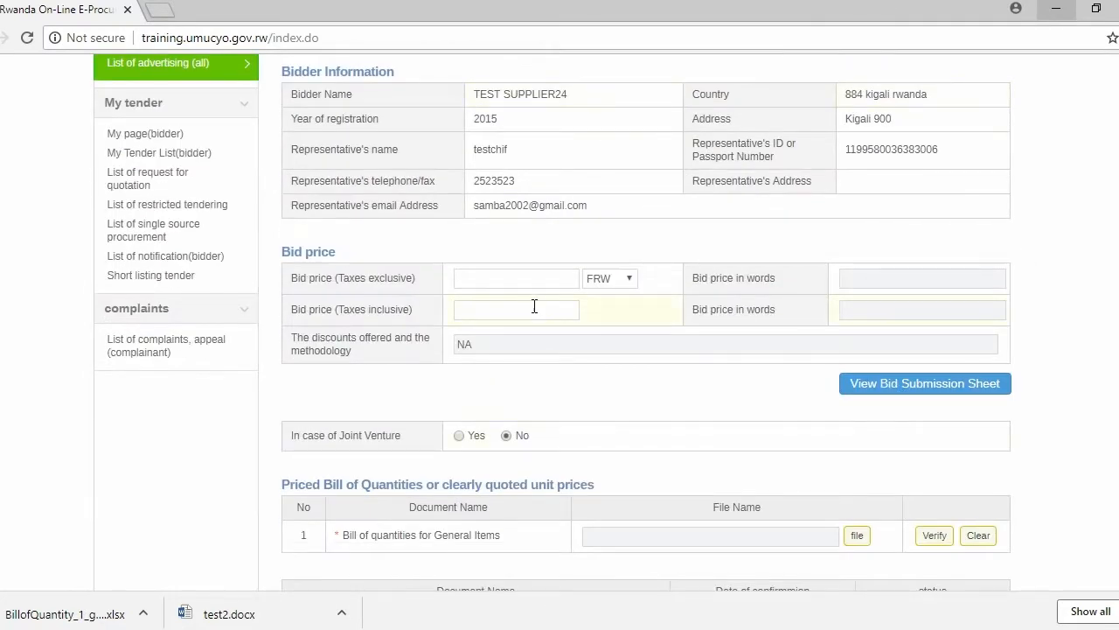
scroll(639, 295, "down", 7)
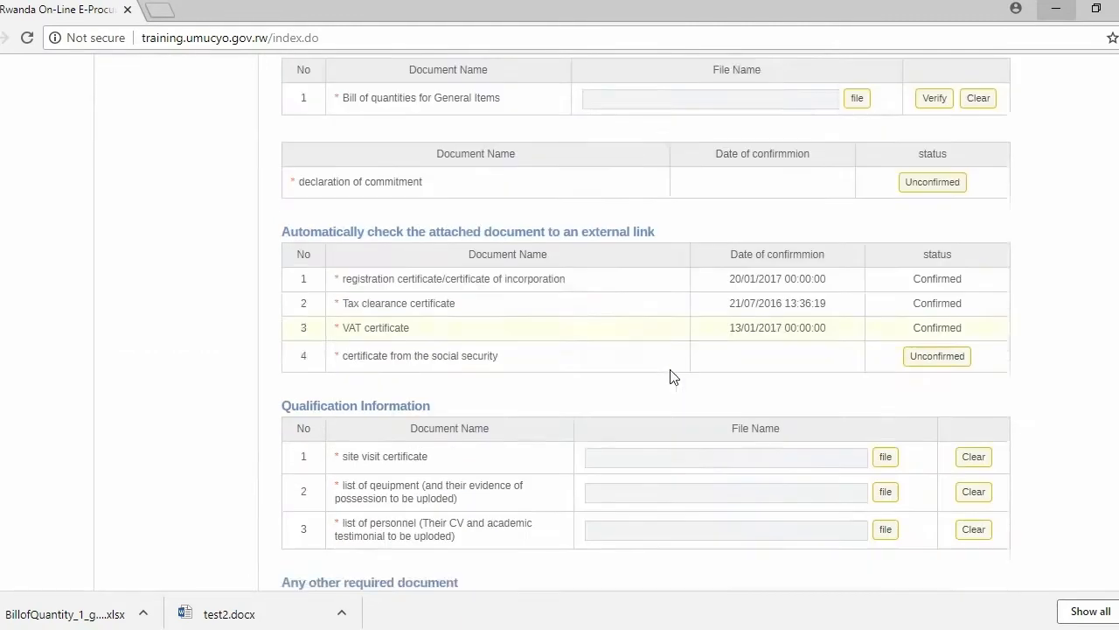